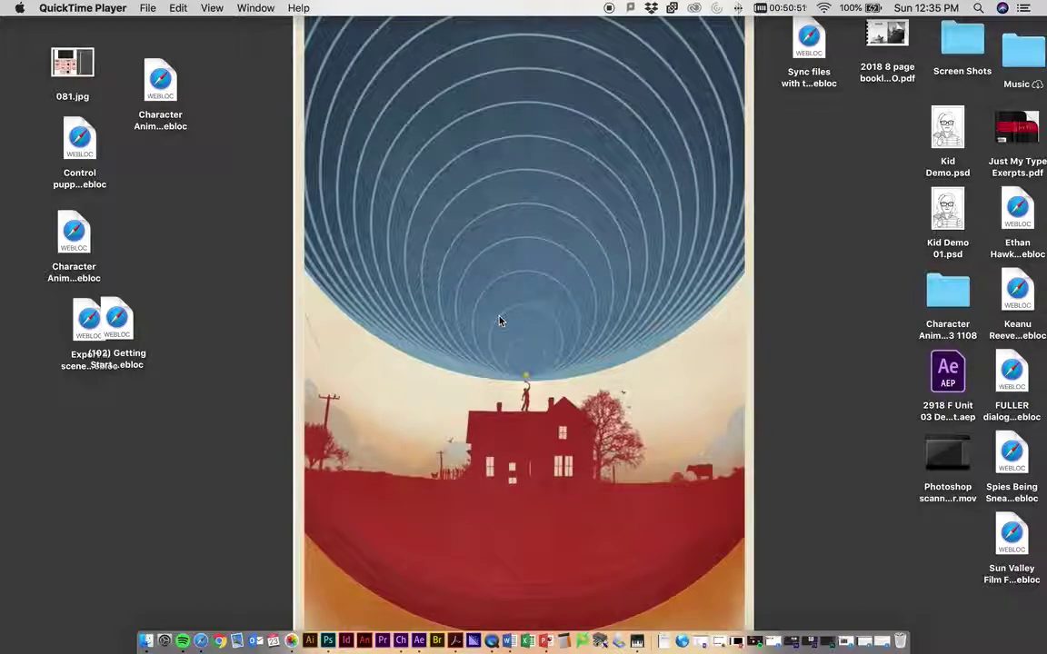
- Restore Character Animator and check the Blank Face scene preview and puppet layer hierarchy
left_click(401, 641)
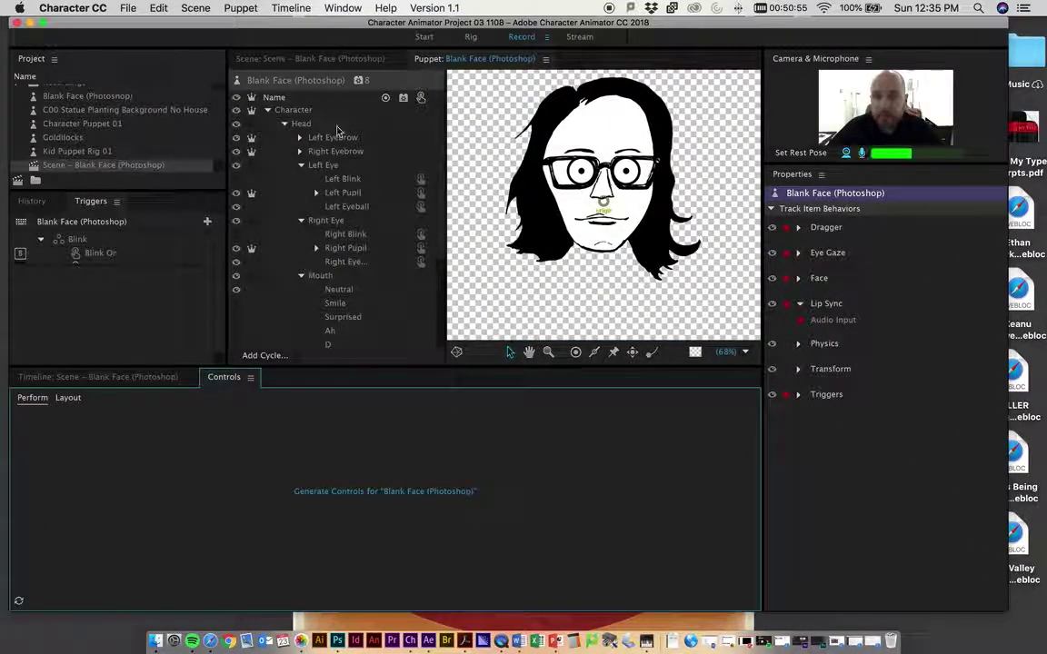
left_click(344, 60)
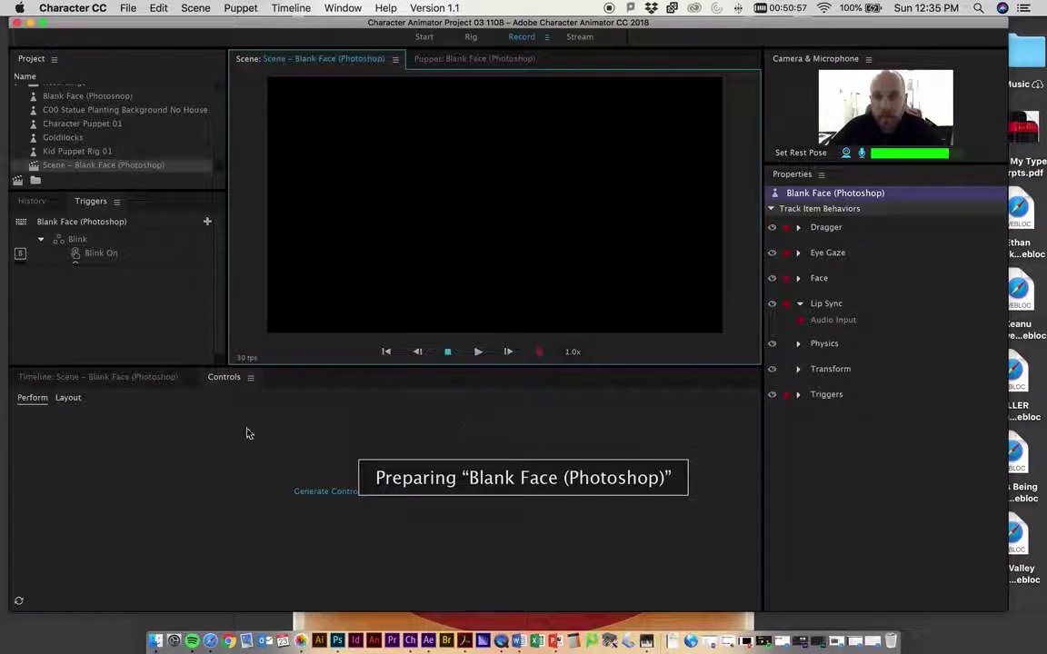
left_click(448, 66)
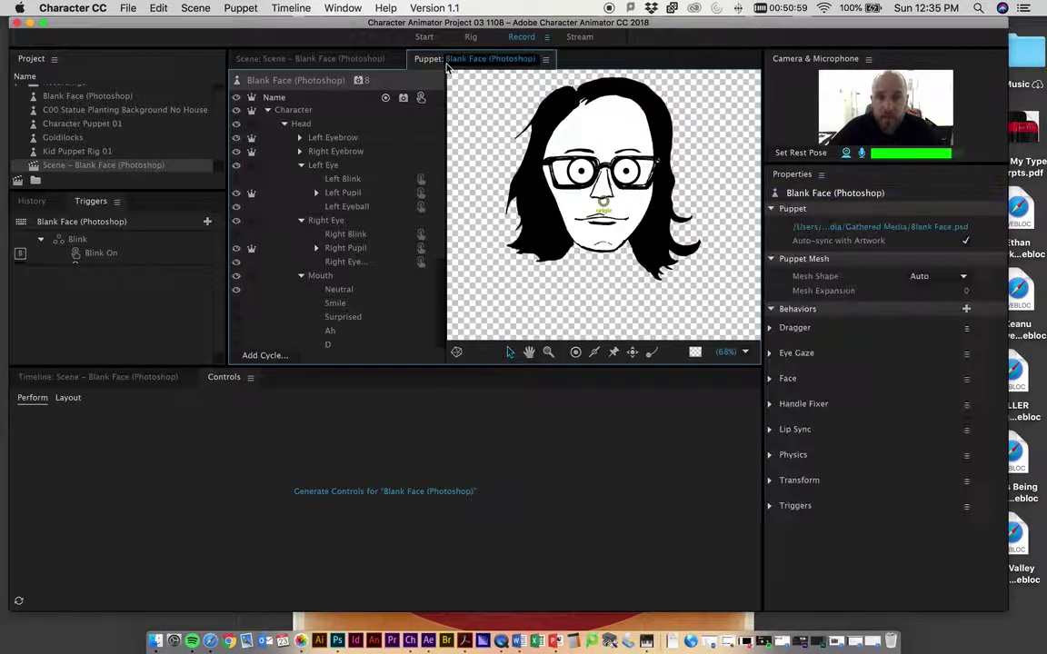
left_click(337, 62)
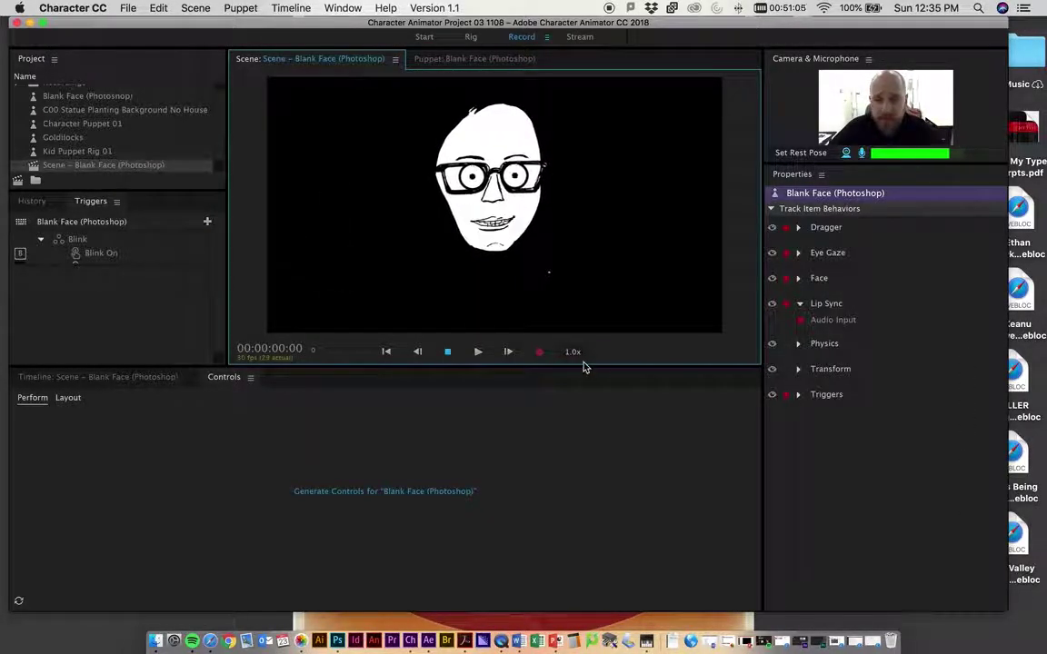
- Record a roughly 4-second webcam performance take of the Blank Face puppet
left_click(539, 352)
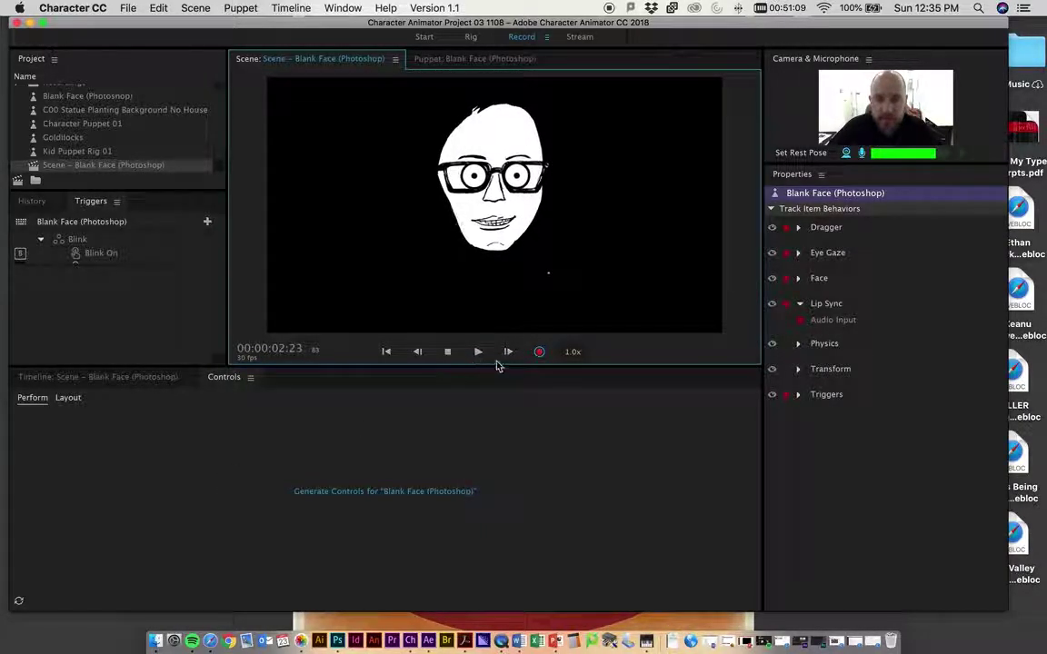
left_click(447, 351)
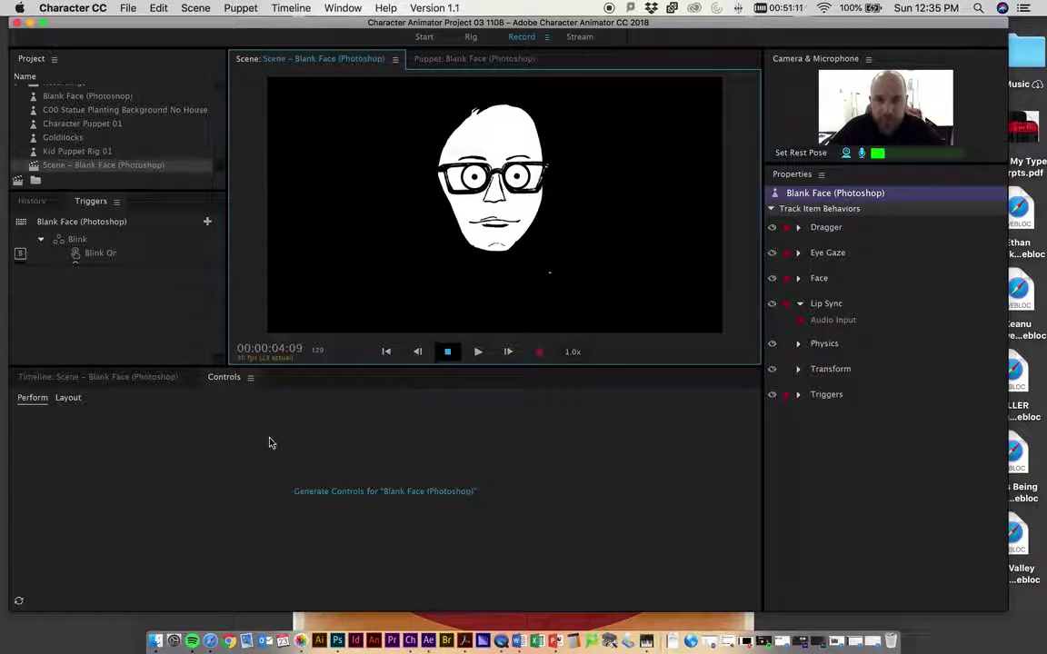
left_click(128, 433)
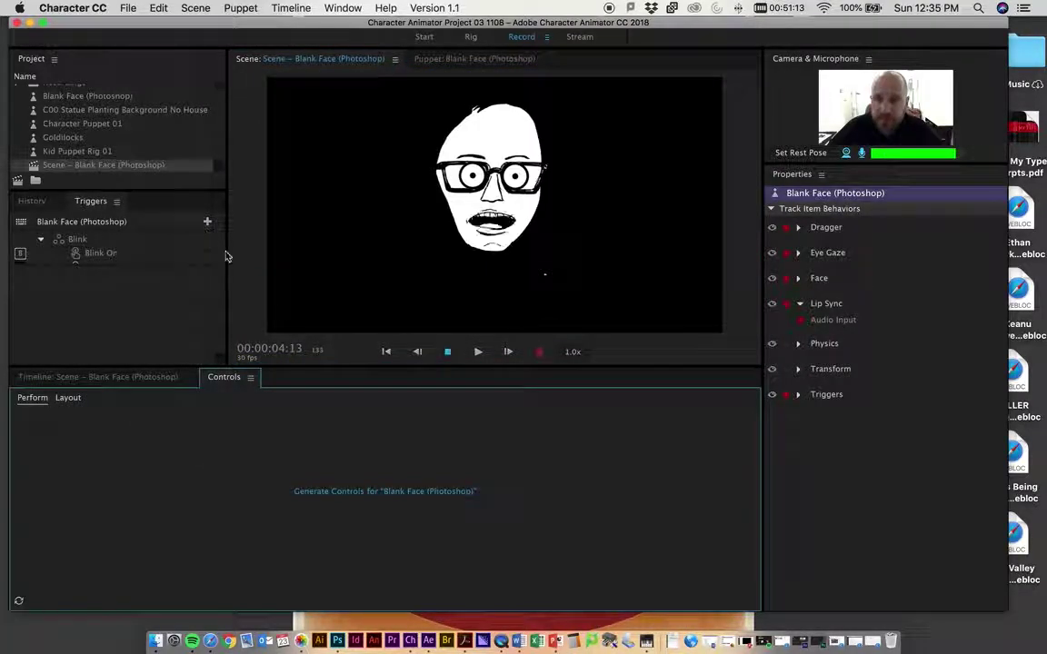
- Save a copy named 'Character Animator Project 03 1109' into a newly created Test folder
left_click(129, 9)
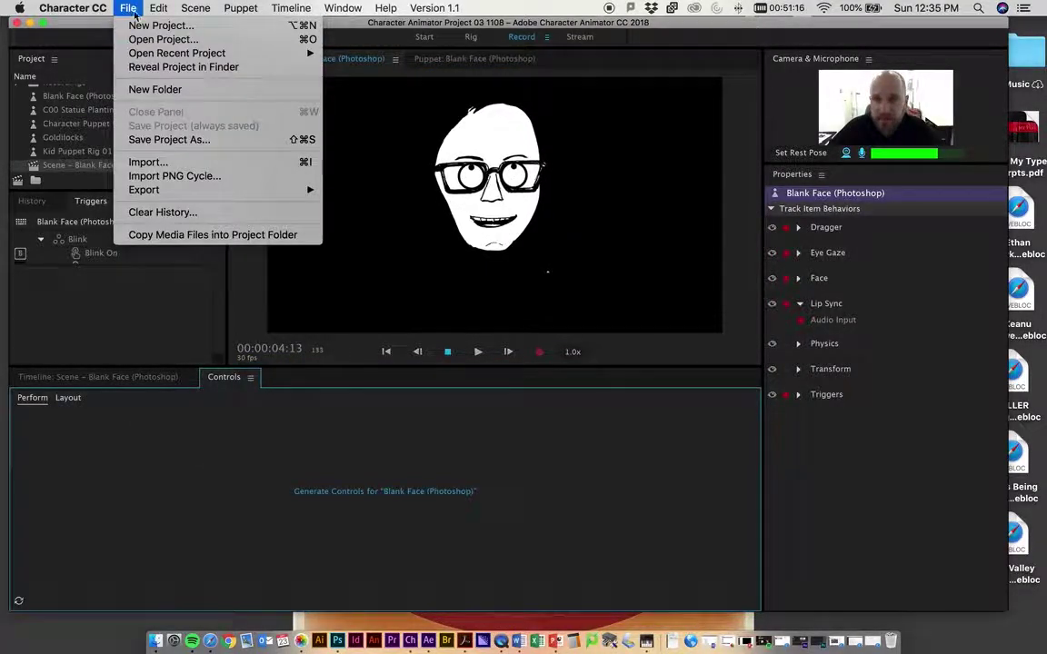
left_click(157, 141)
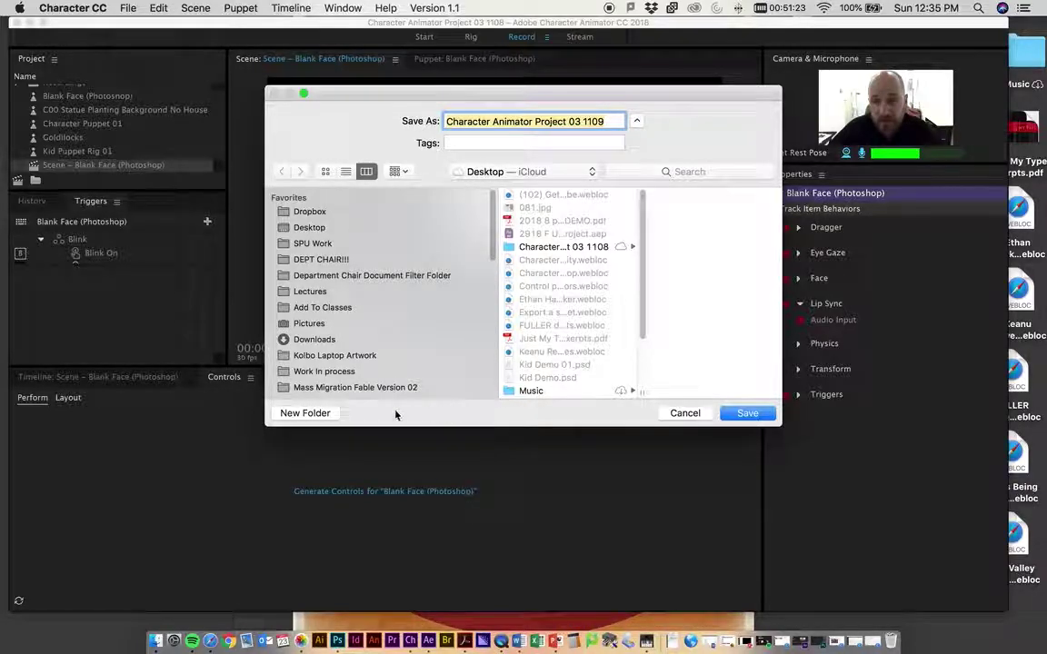
left_click(306, 414)
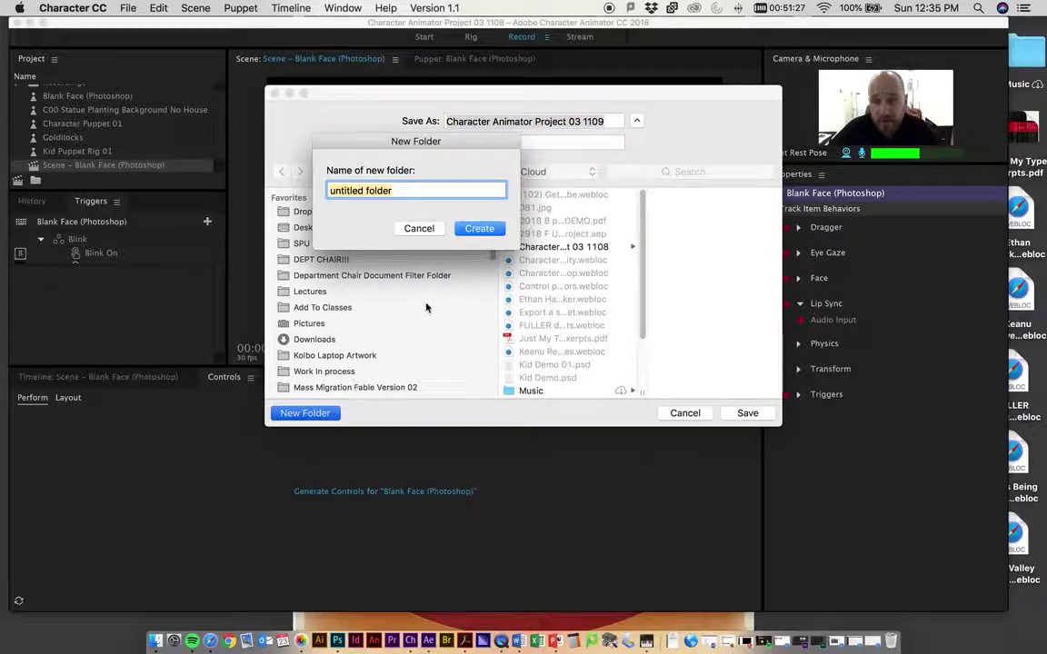
type("Test")
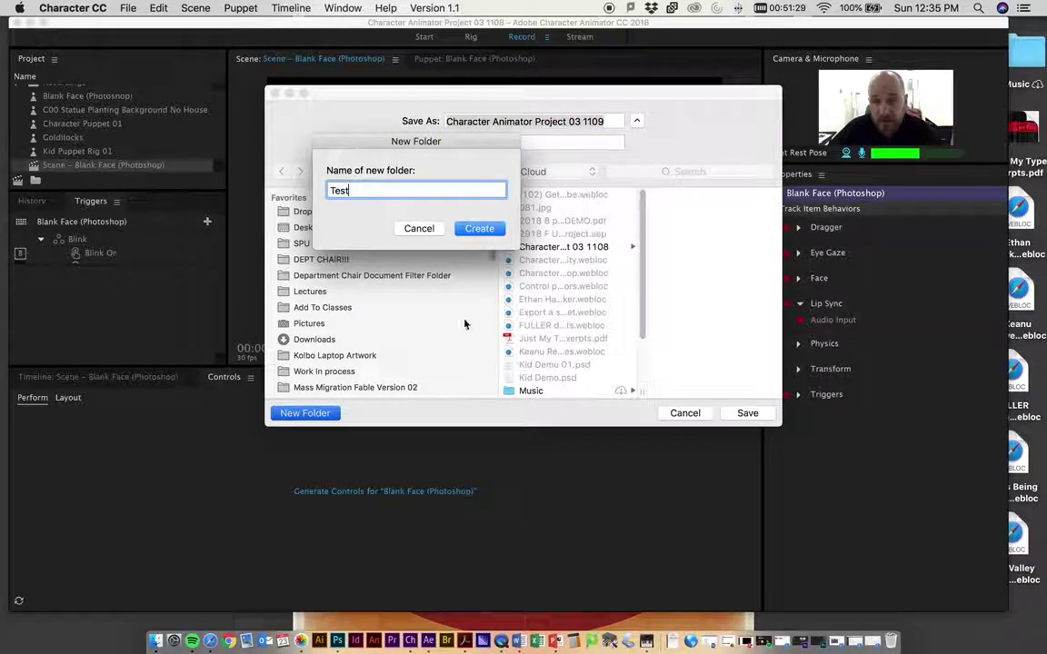
left_click(464, 232)
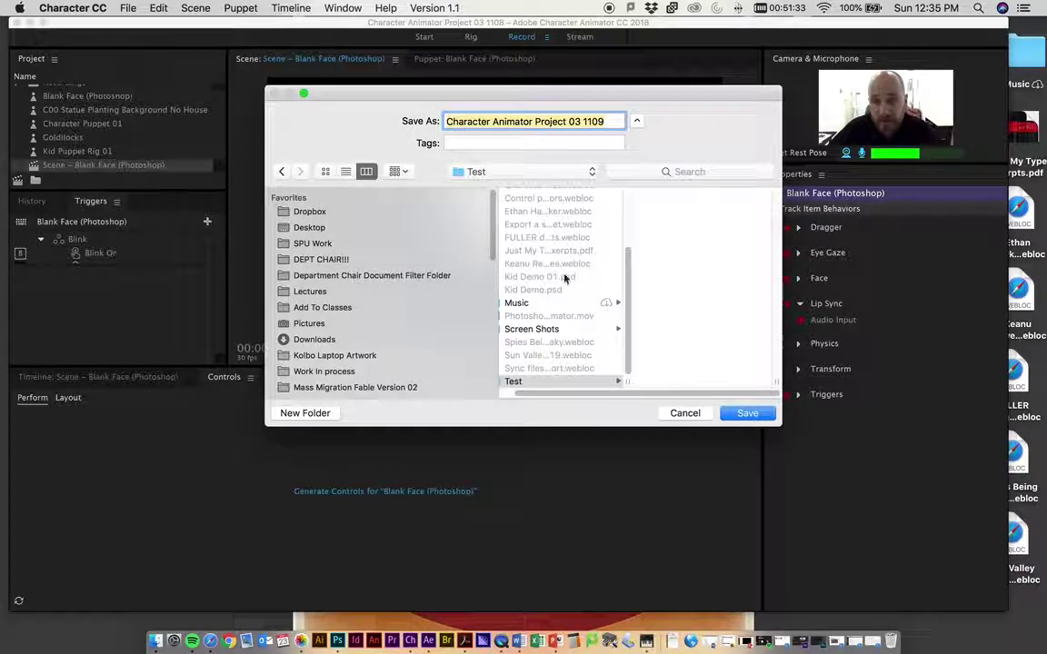
left_click(747, 413)
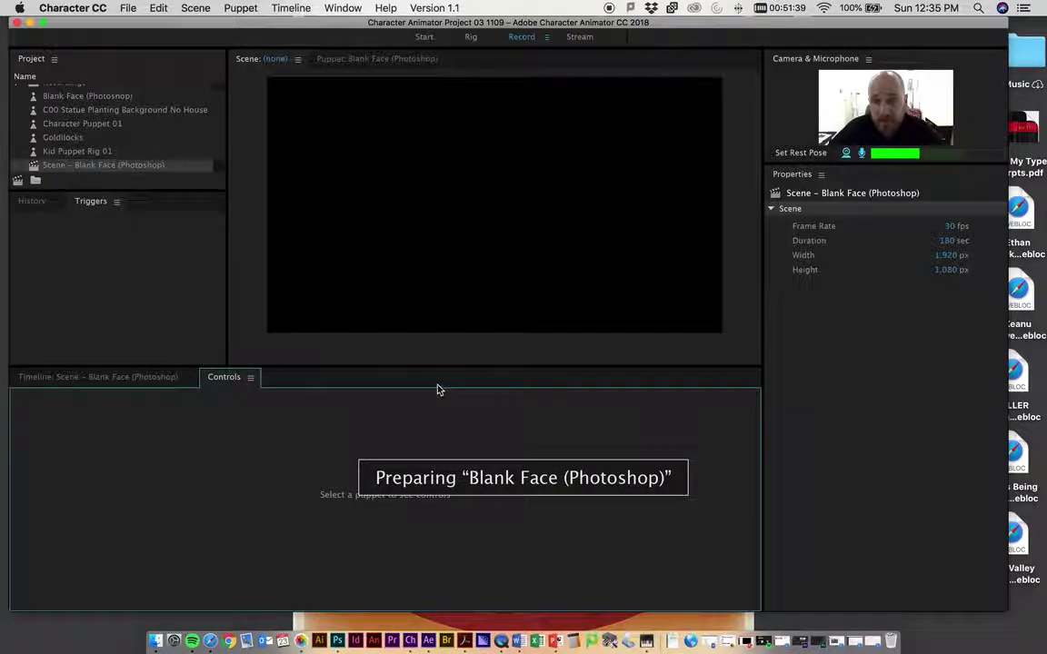
- Minimise Character Animator and bring back the After Effects 2918 F Unit 03 Demo Project window
left_click(29, 22)
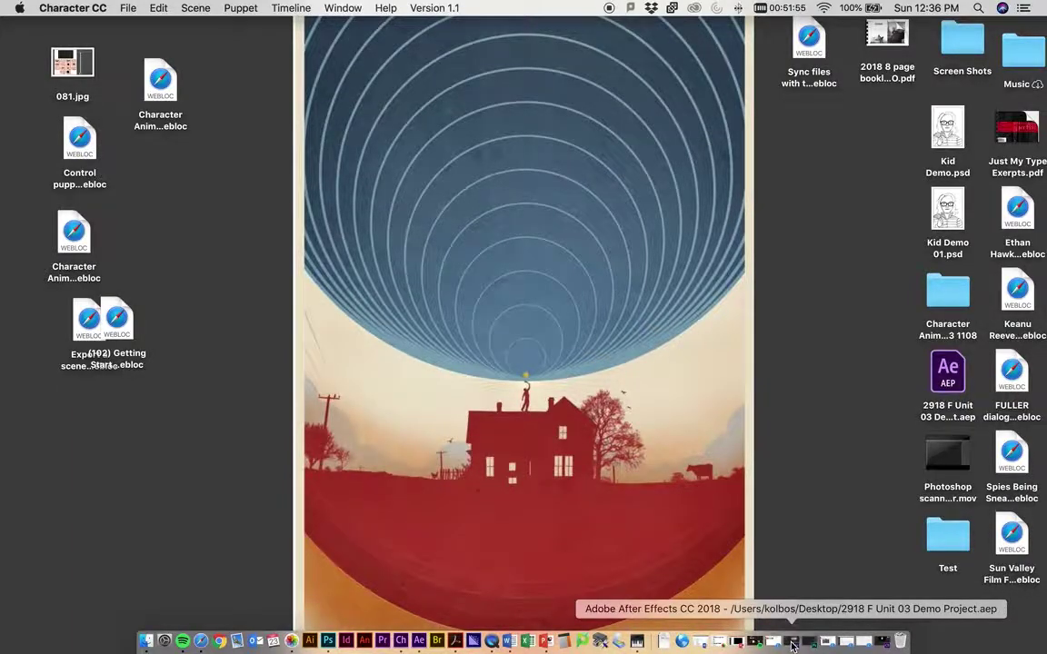
left_click(791, 644)
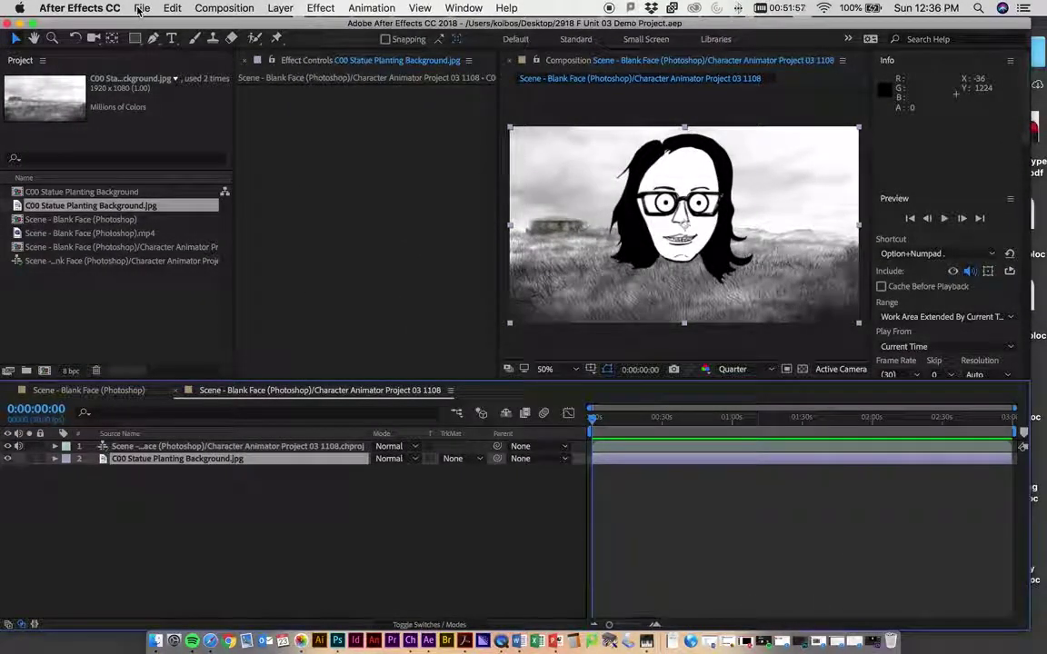
left_click(141, 8)
- Start a new empty project and save it to the Desktop as Test Project.aep
mouse_move(228, 25)
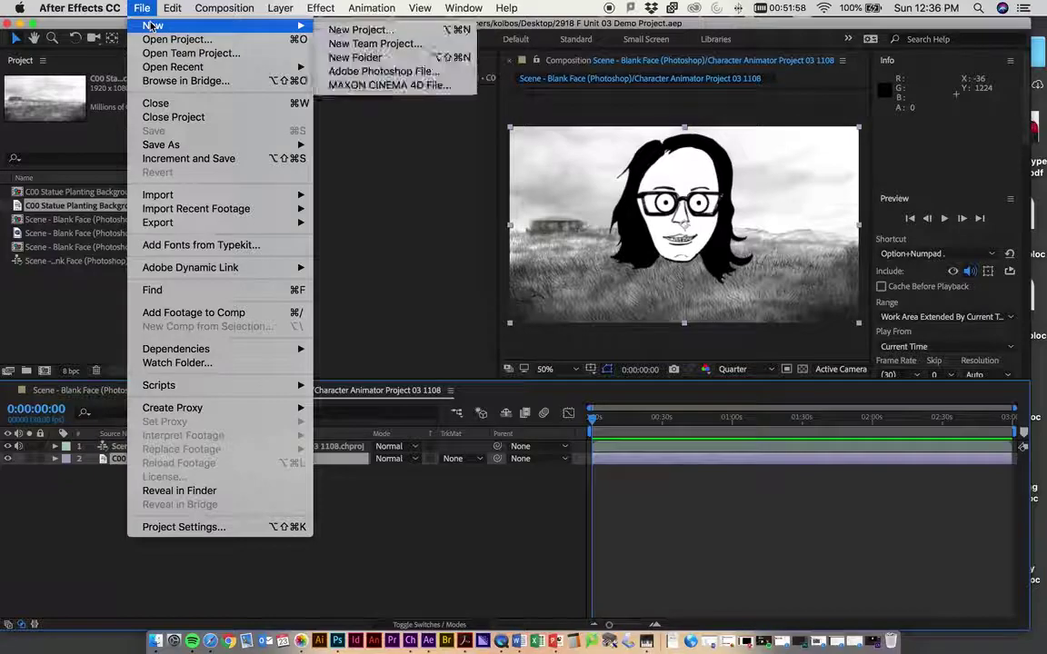
left_click(361, 35)
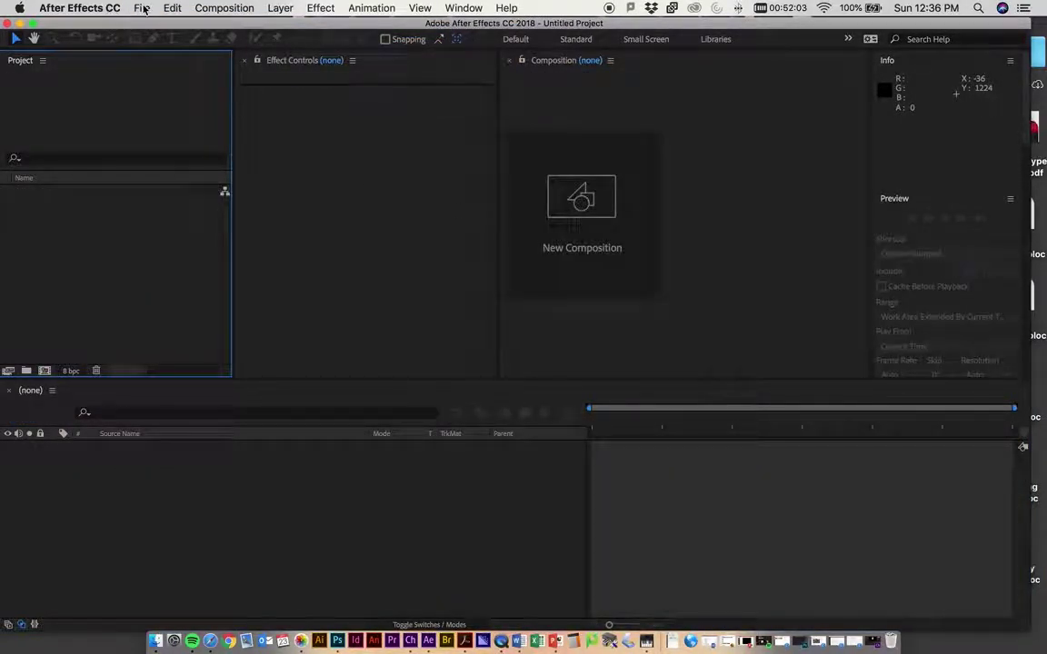
left_click(142, 8)
mouse_move(160, 145)
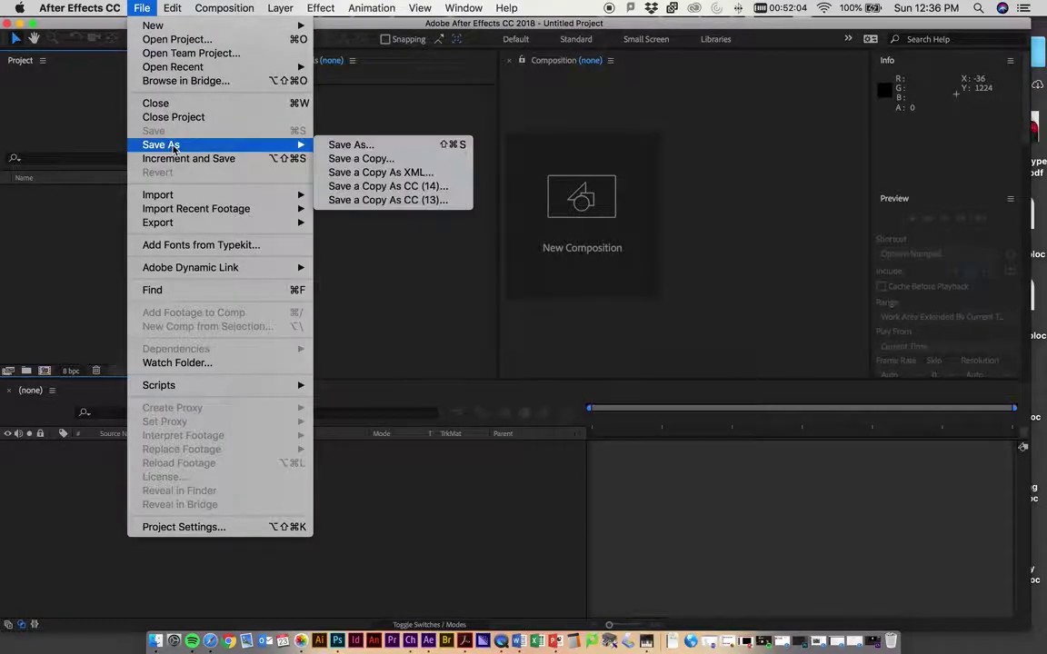
left_click(336, 145)
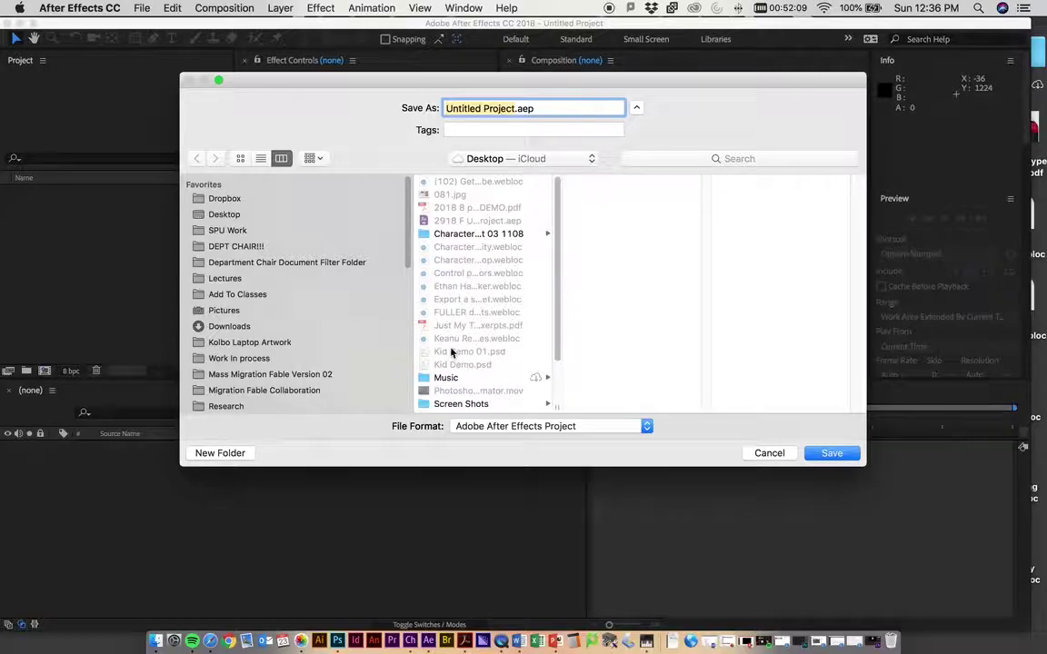
scroll(451, 351, "down", 1)
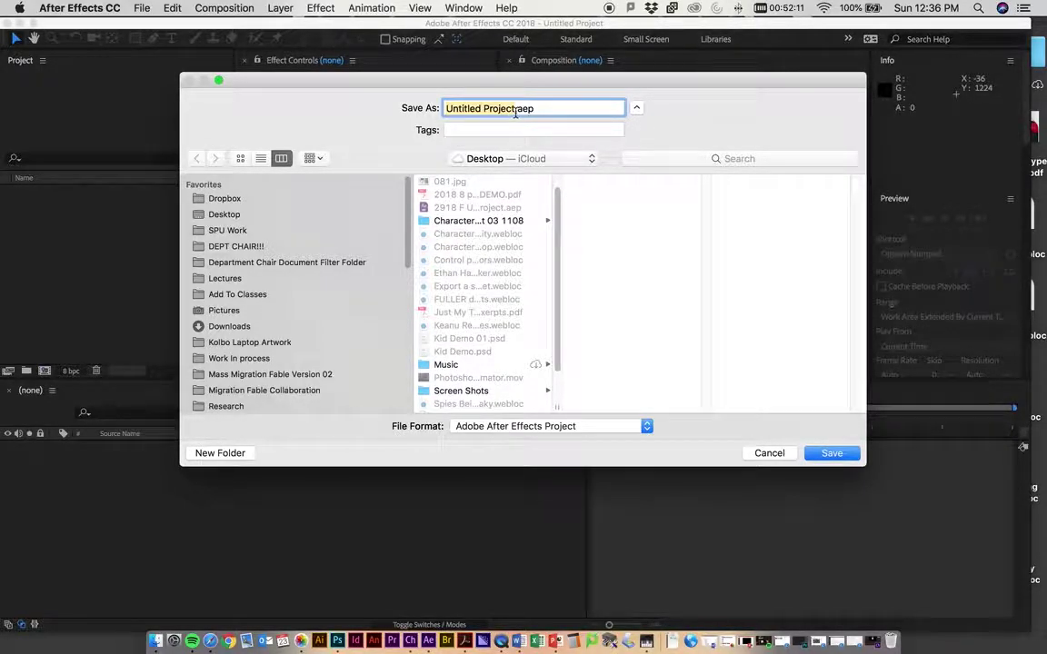
left_click_drag(482, 108, 391, 108)
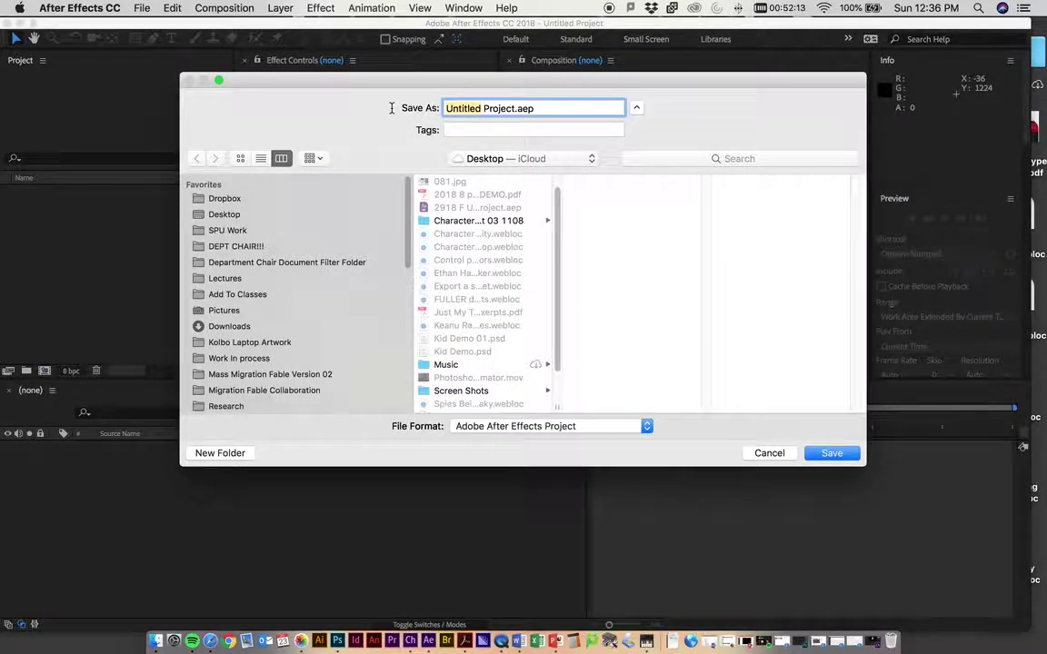
type("Test")
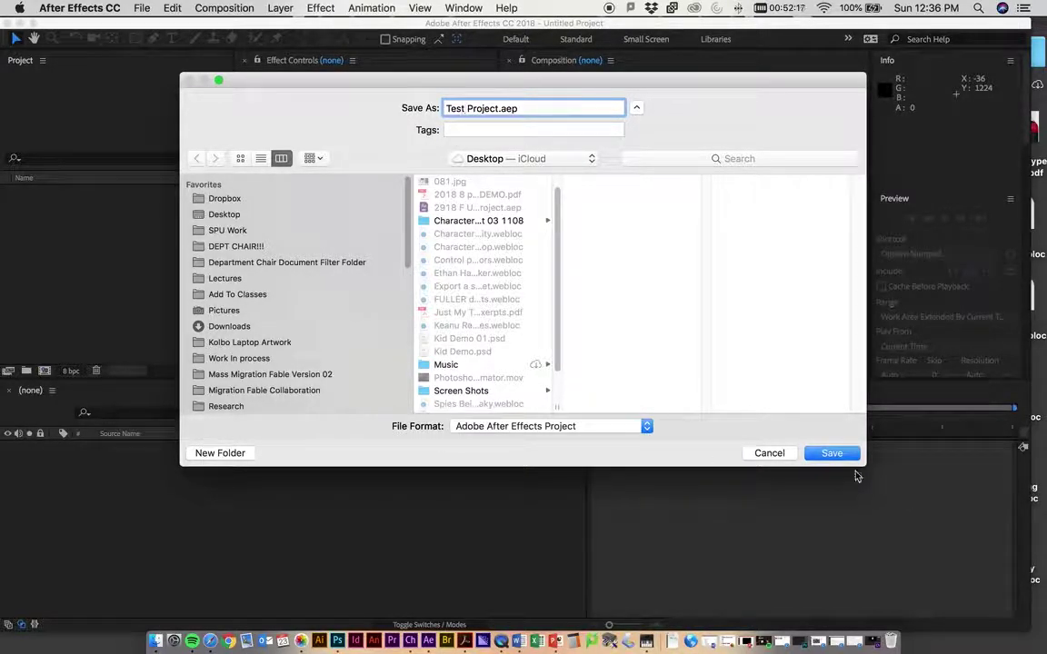
left_click(832, 453)
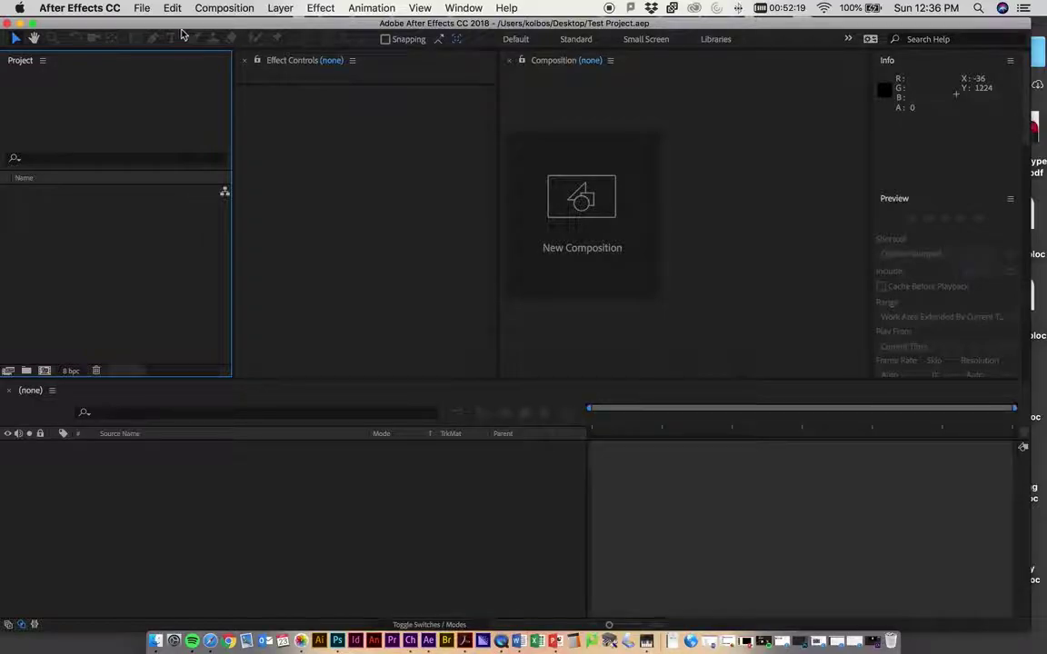
- Import the Character Animator project's Scene - Blank Face (Photoshop) as a composition and scrub its performance
left_click(143, 8)
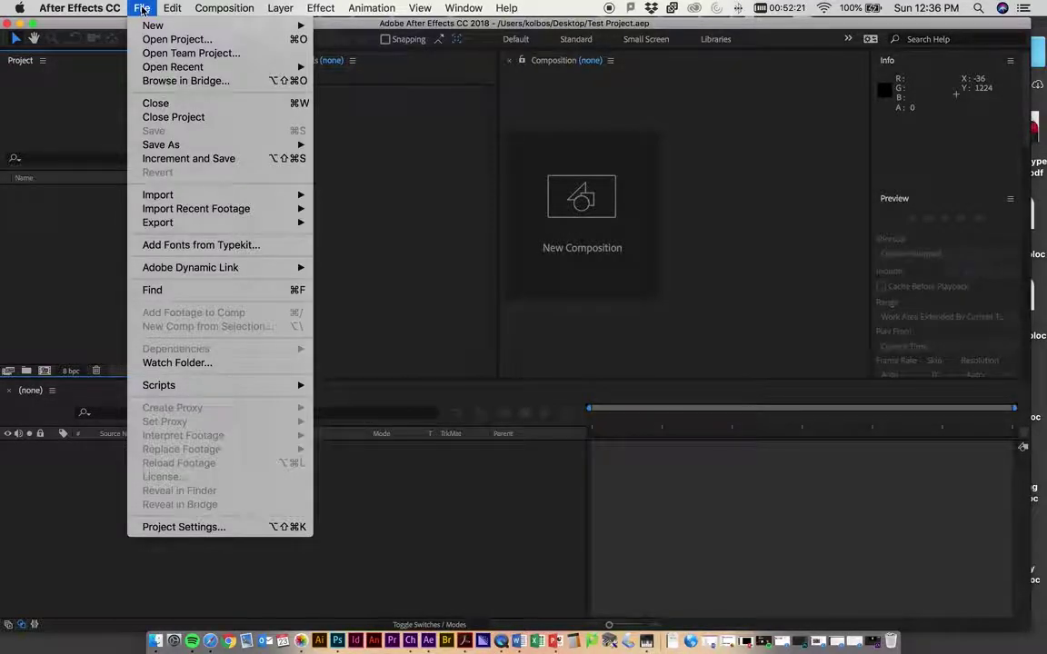
mouse_move(186, 201)
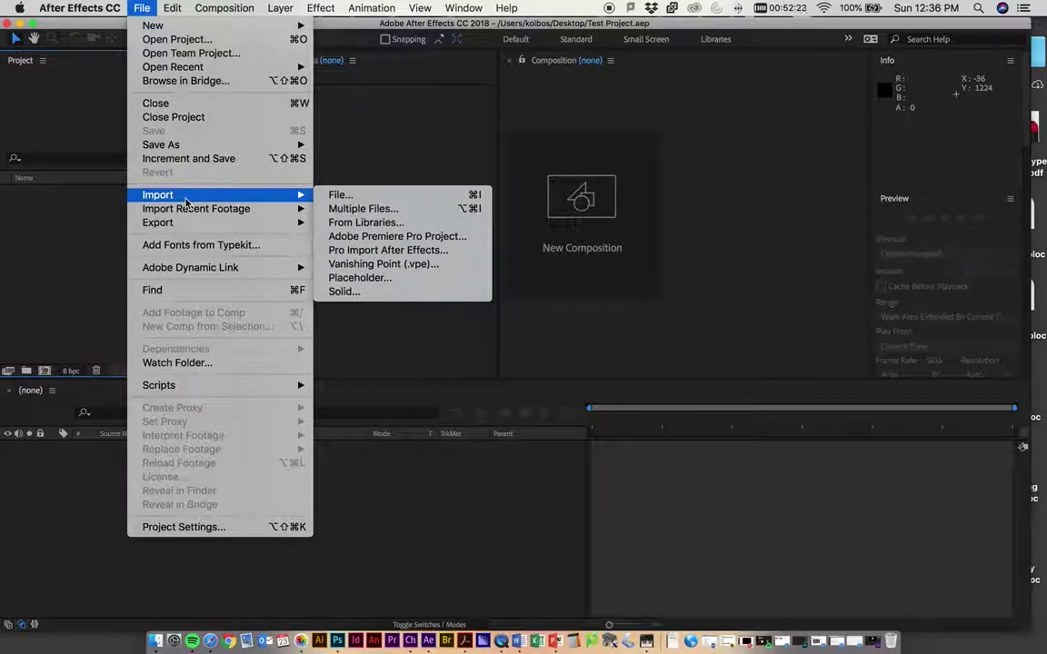
left_click(350, 198)
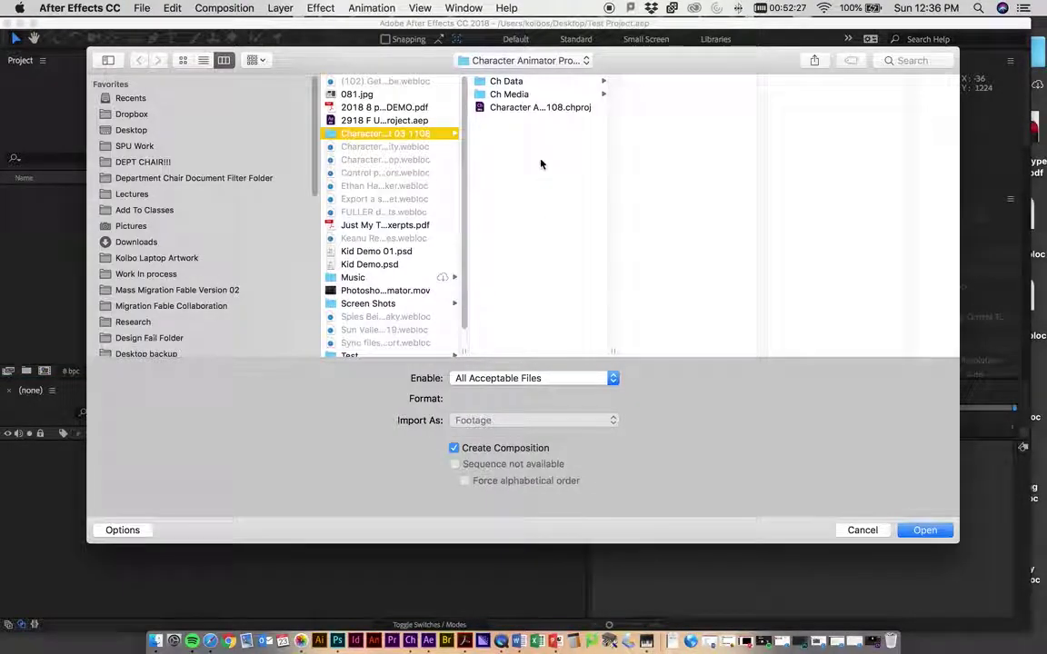
left_click(514, 108)
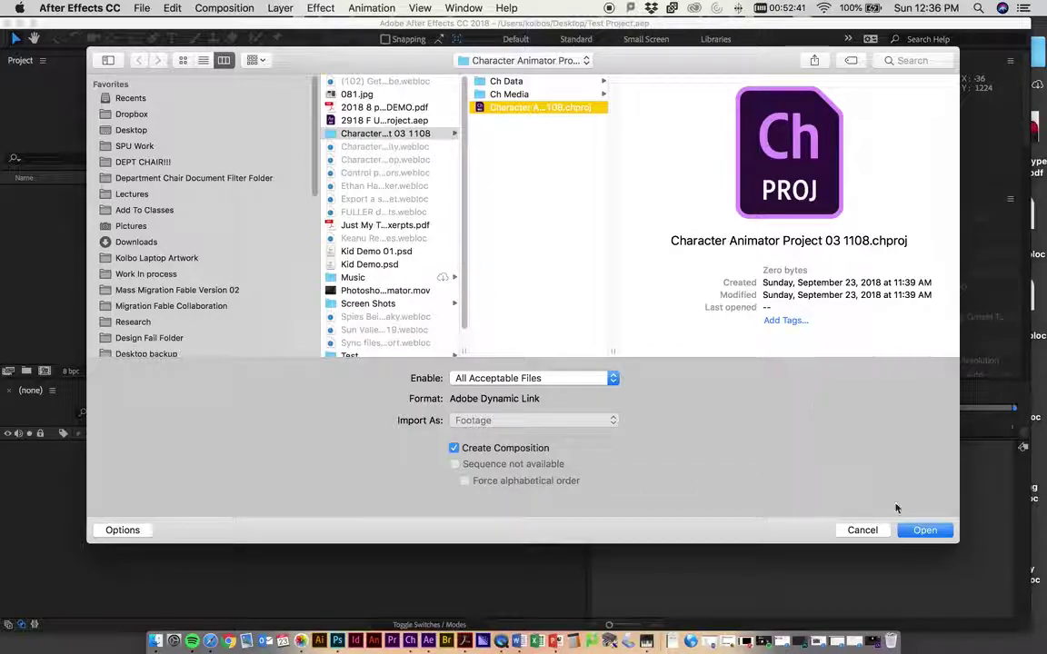
left_click(911, 533)
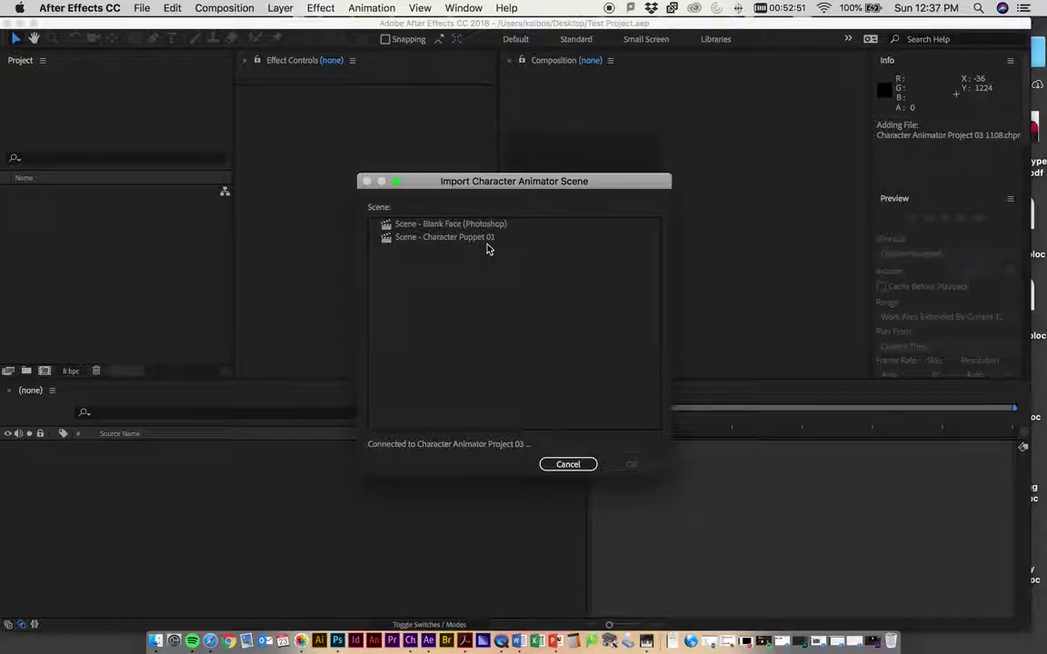
left_click(443, 227)
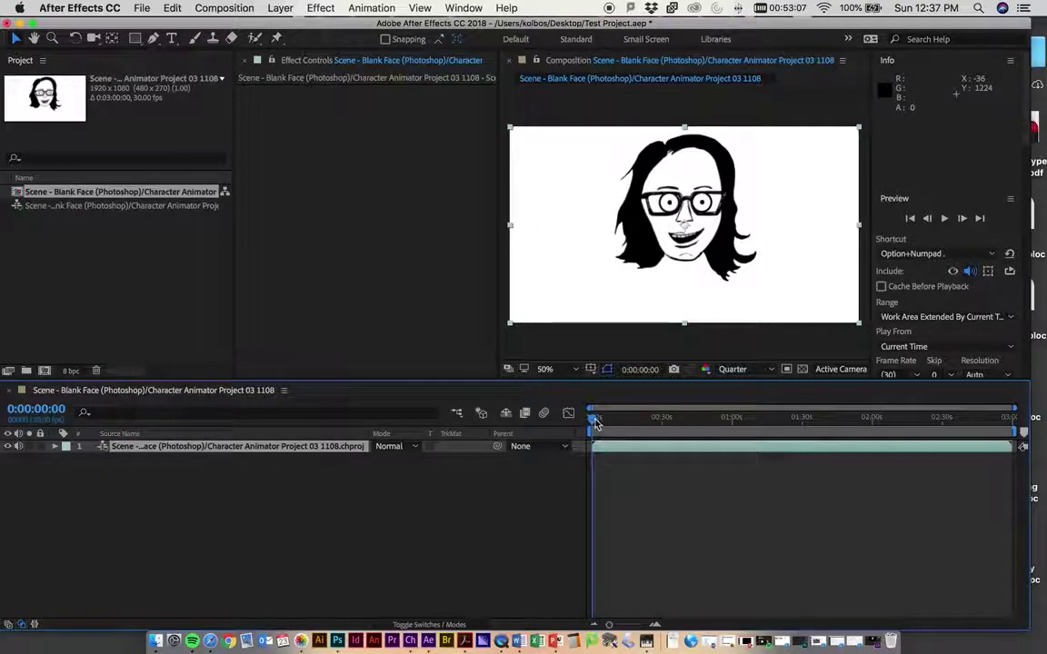
left_click_drag(591, 418, 669, 419)
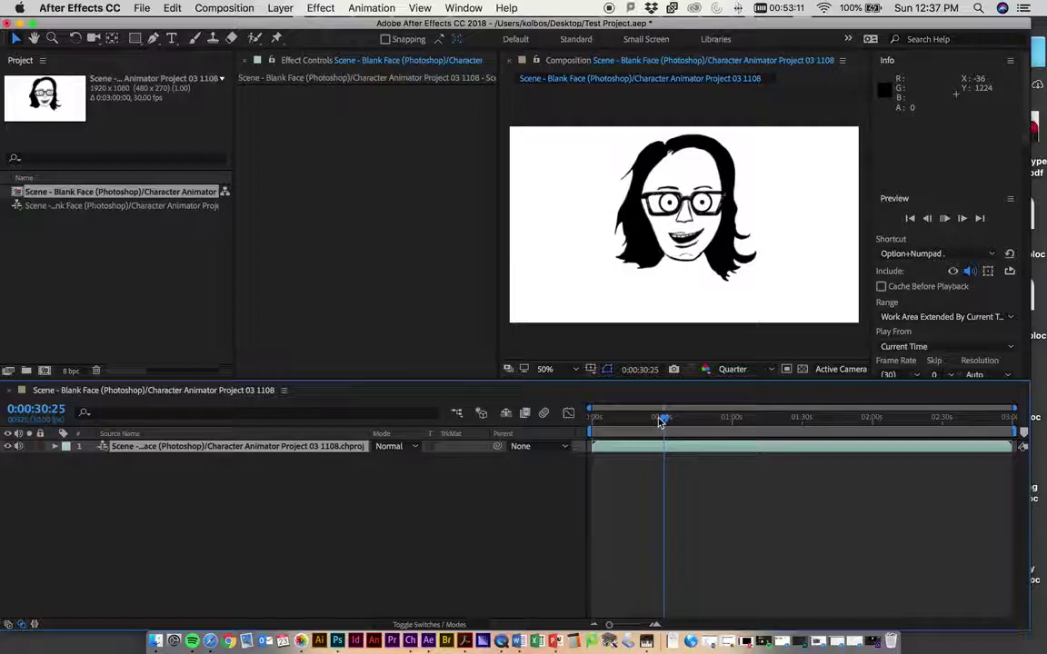
left_click_drag(665, 419, 627, 421)
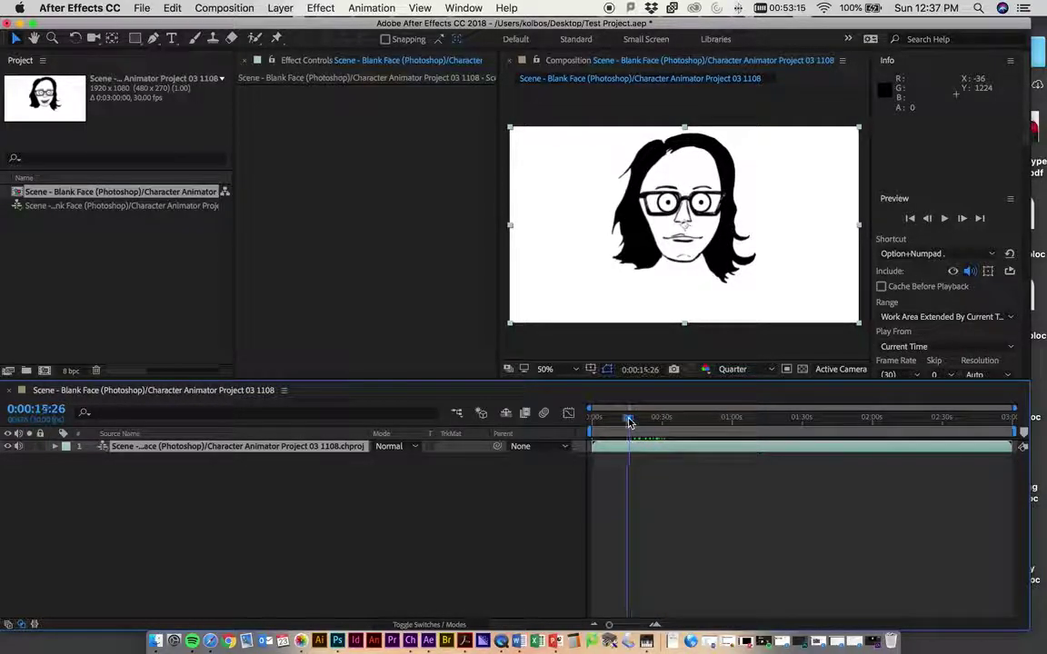
key("space")
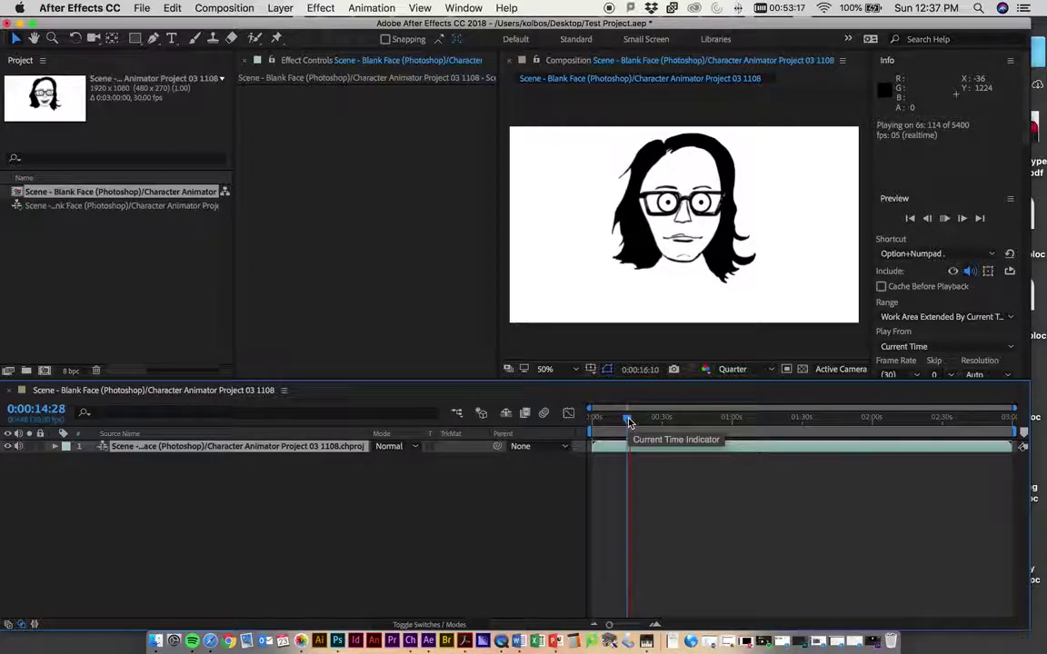
key("space")
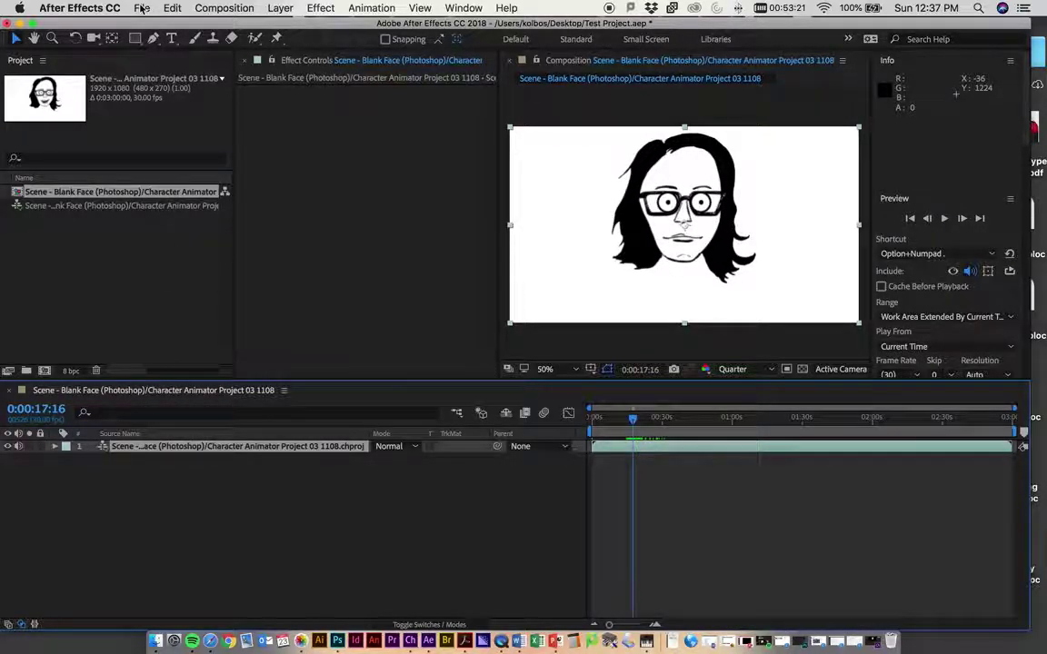
left_click(138, 8)
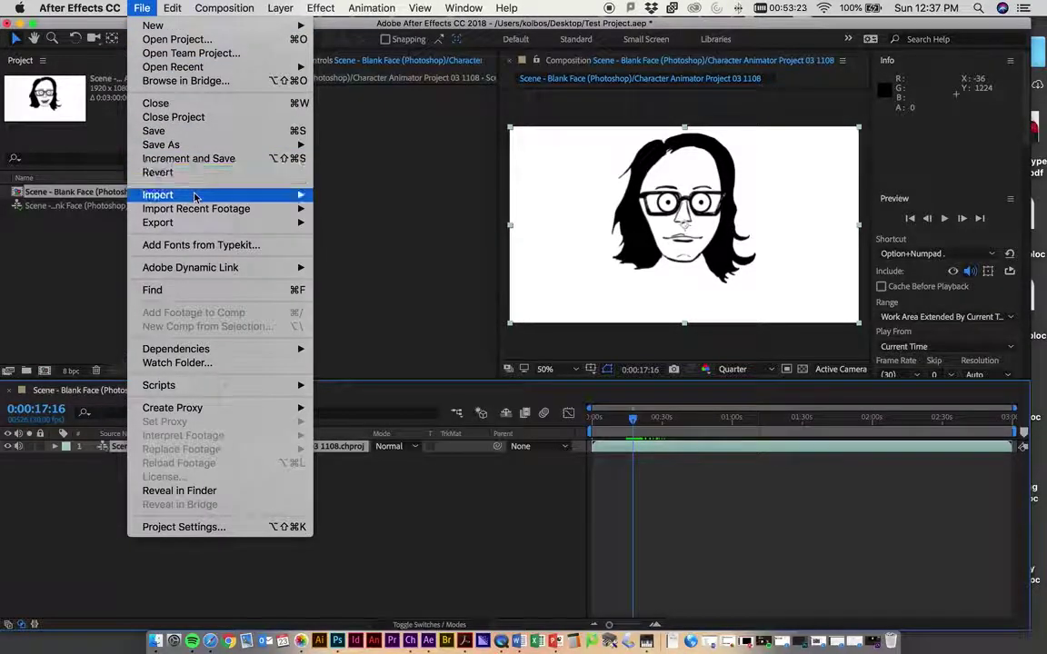
- Browse the import chooser to Mass Migration Fable Version 02 > Background Illustrations
mouse_move(199, 195)
left_click(419, 196)
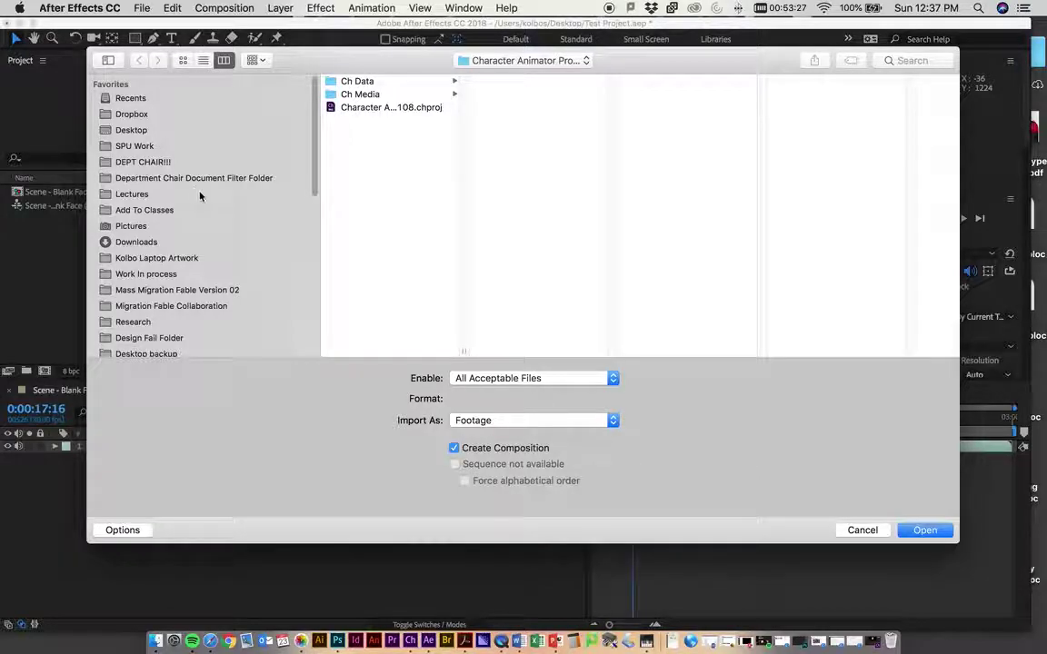
left_click(193, 291)
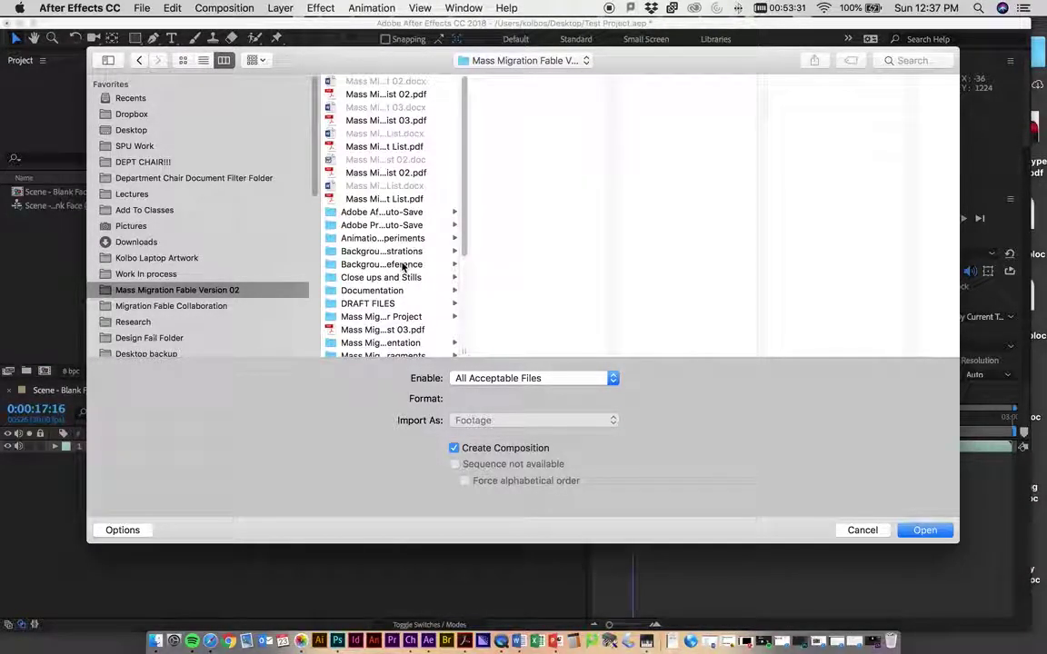
left_click(405, 255)
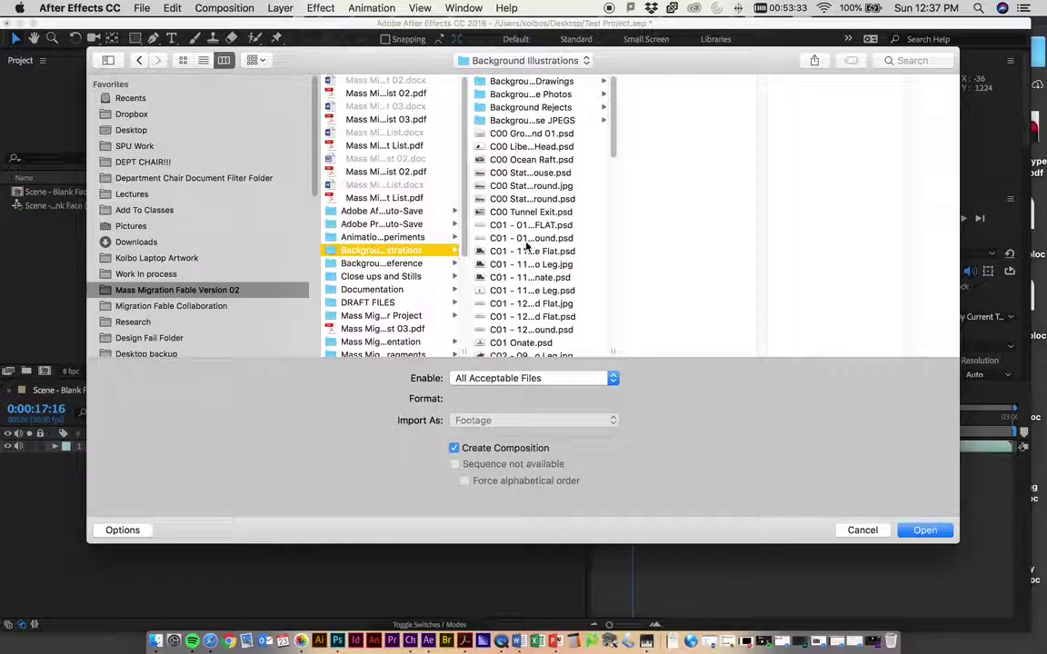
scroll(527, 246, "down", 10)
- Preview the background images, then import C00 Statue Planting Background.jpg with its own composition
left_click(526, 277)
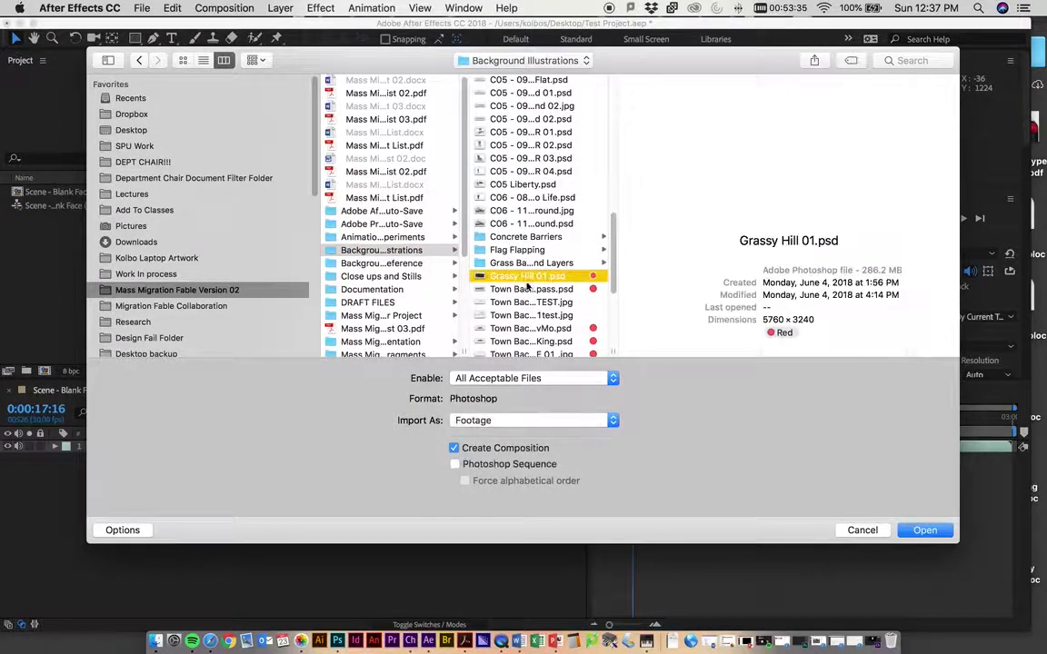
left_click(524, 301)
scroll(524, 308, "down", 5)
scroll(523, 307, "down", 3)
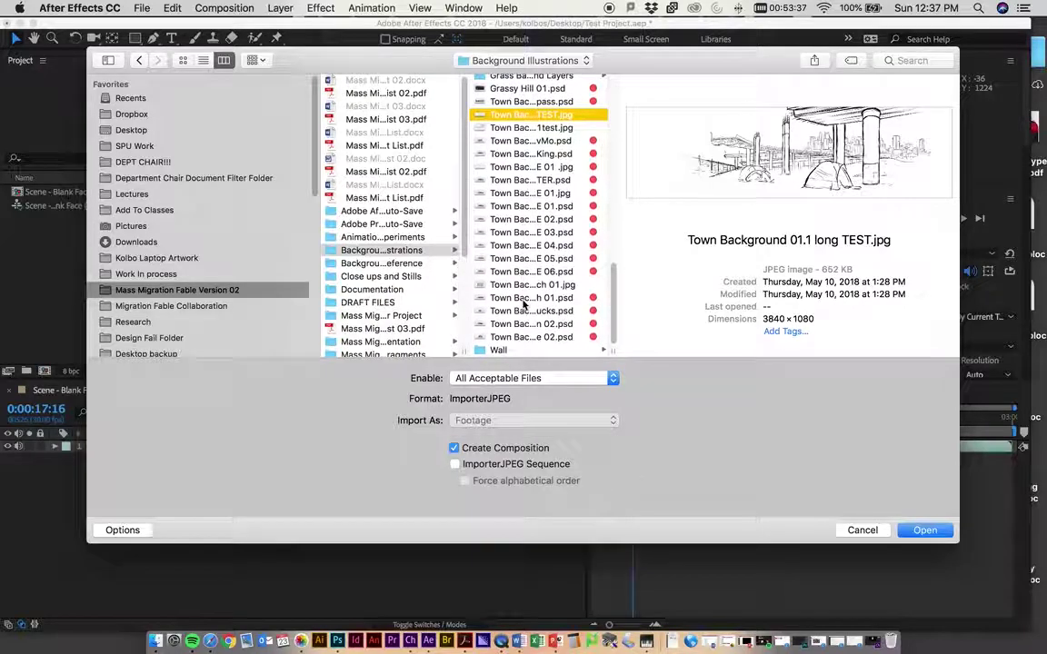
left_click(524, 286)
scroll(536, 227, "up", 15)
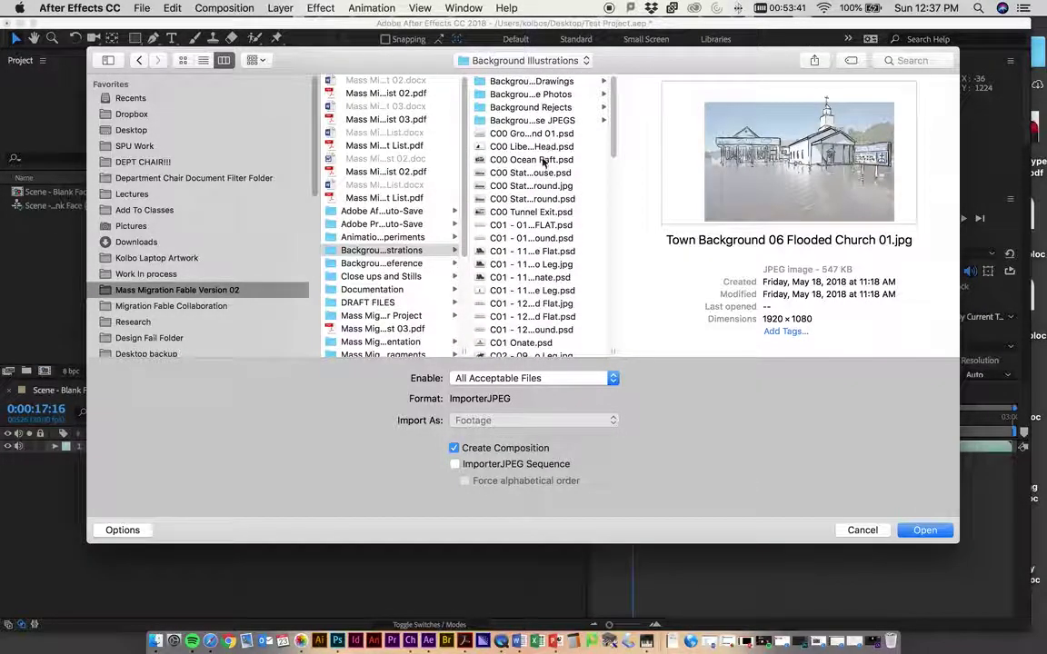
left_click(531, 185)
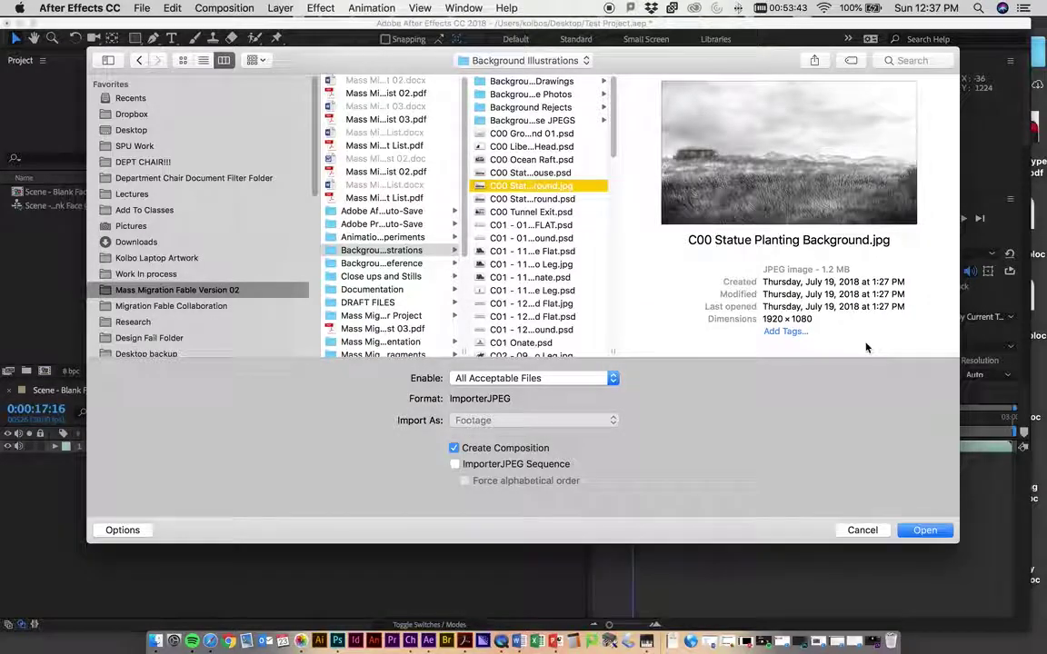
left_click(918, 531)
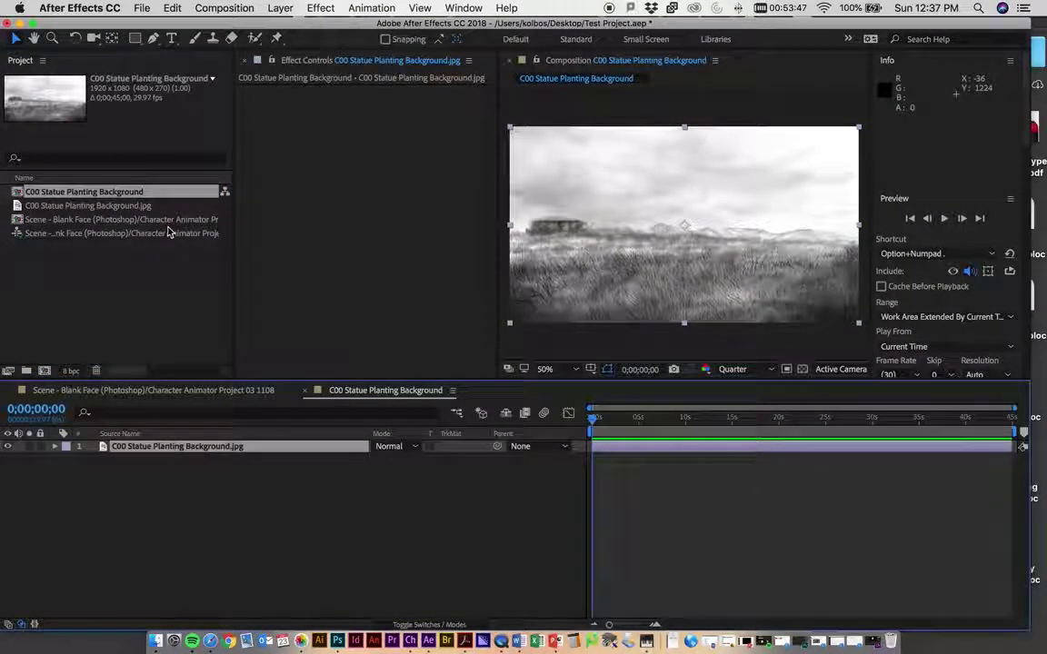
- Place C00 Statue Planting Background.jpg below the character layer in the Scene - Blank Face comp
left_click(46, 277)
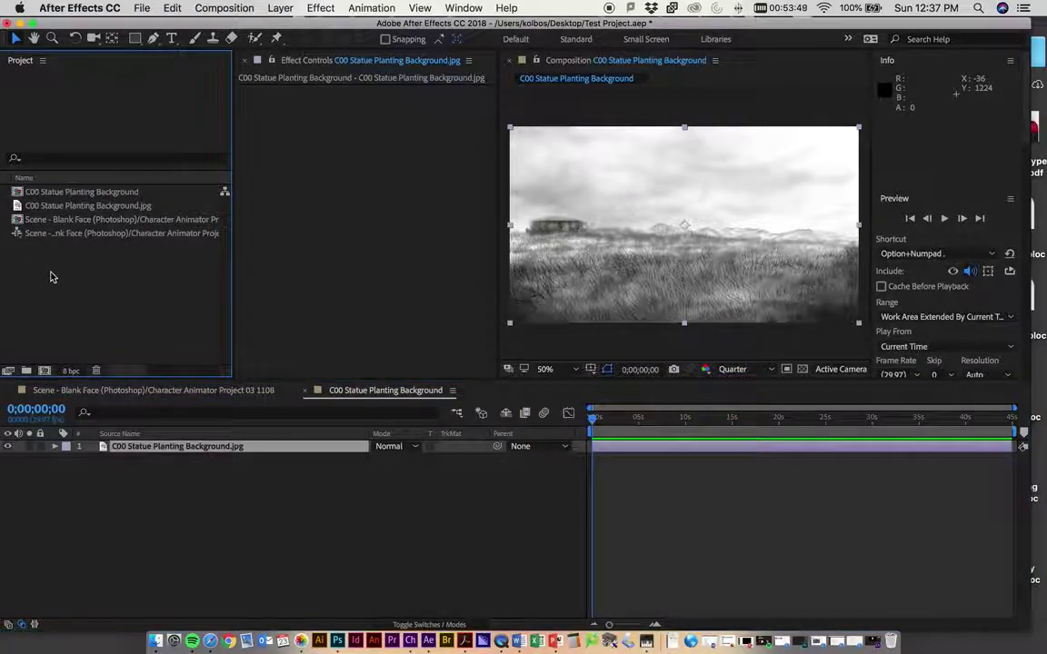
left_click(66, 209)
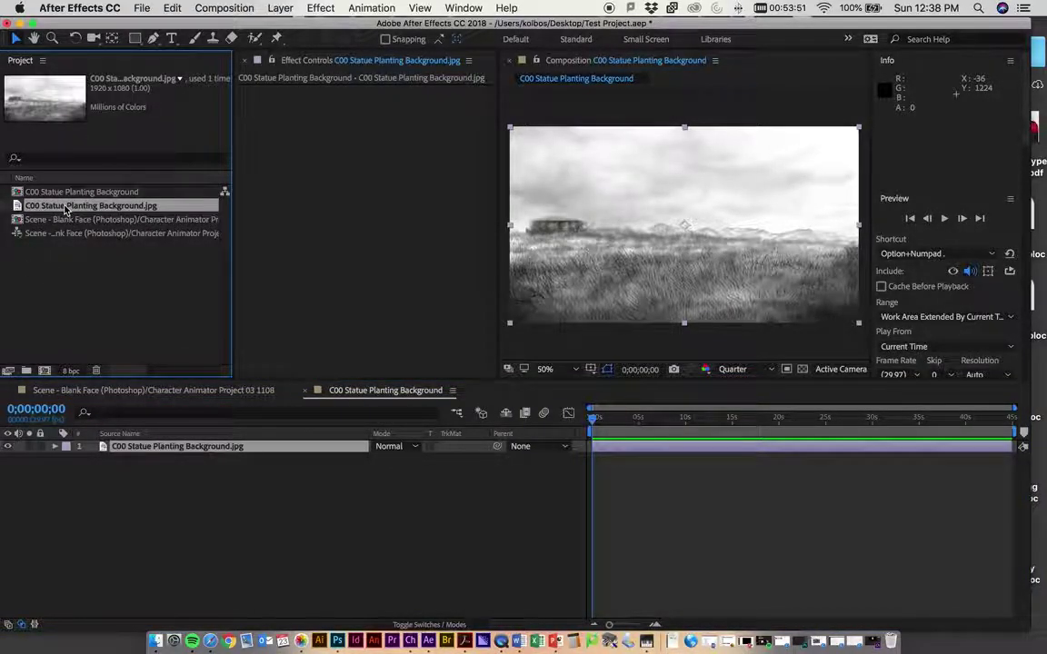
left_click_drag(108, 440, 112, 468)
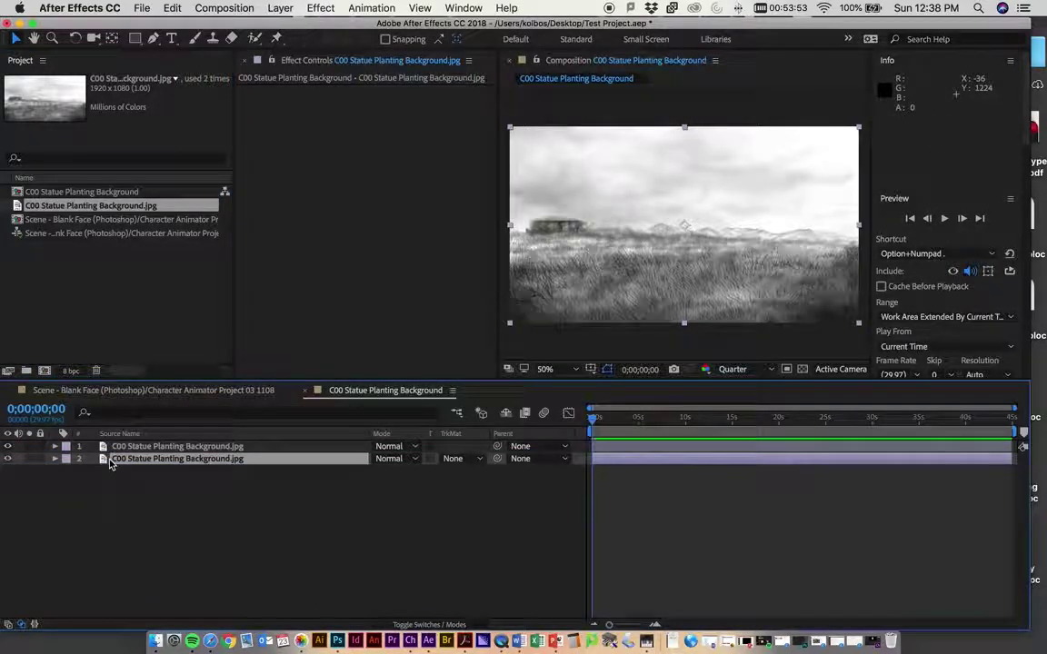
left_click(128, 447)
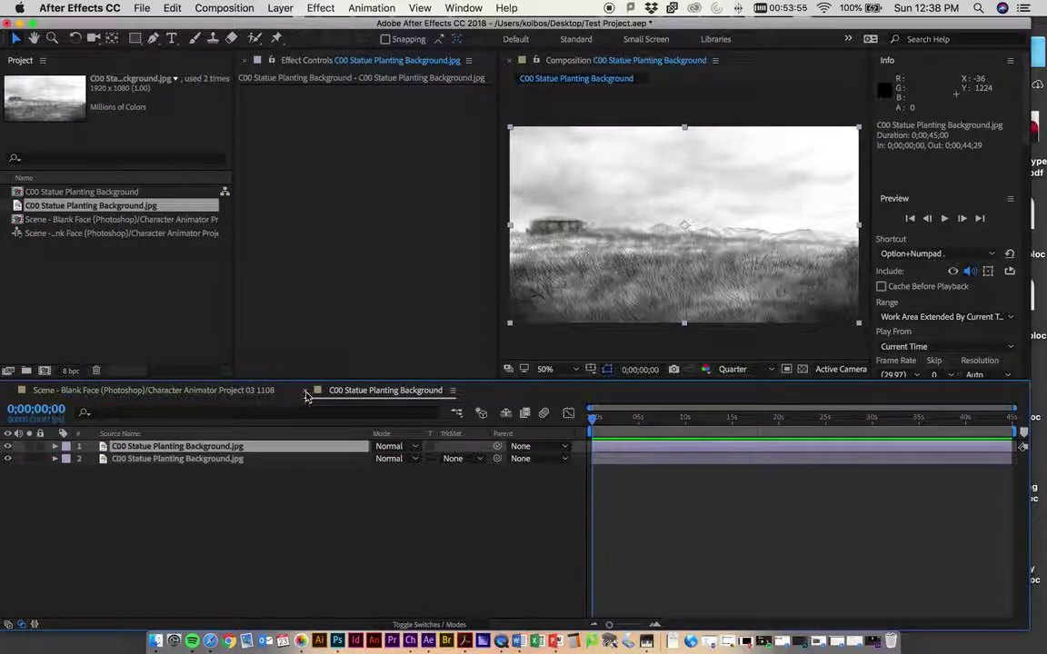
left_click(218, 393)
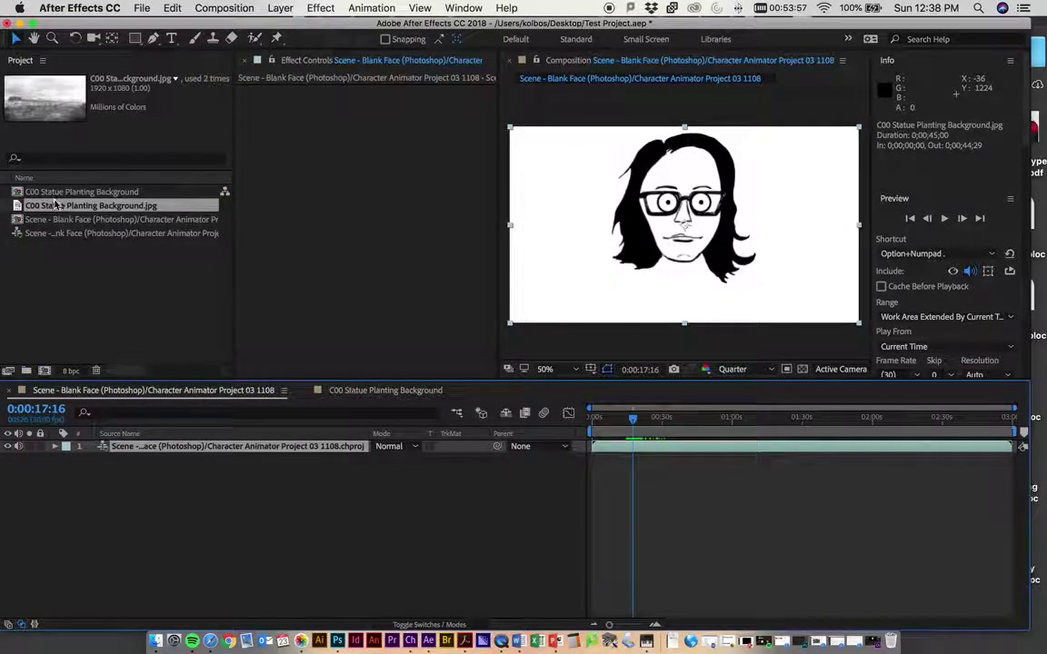
left_click_drag(24, 209, 66, 463)
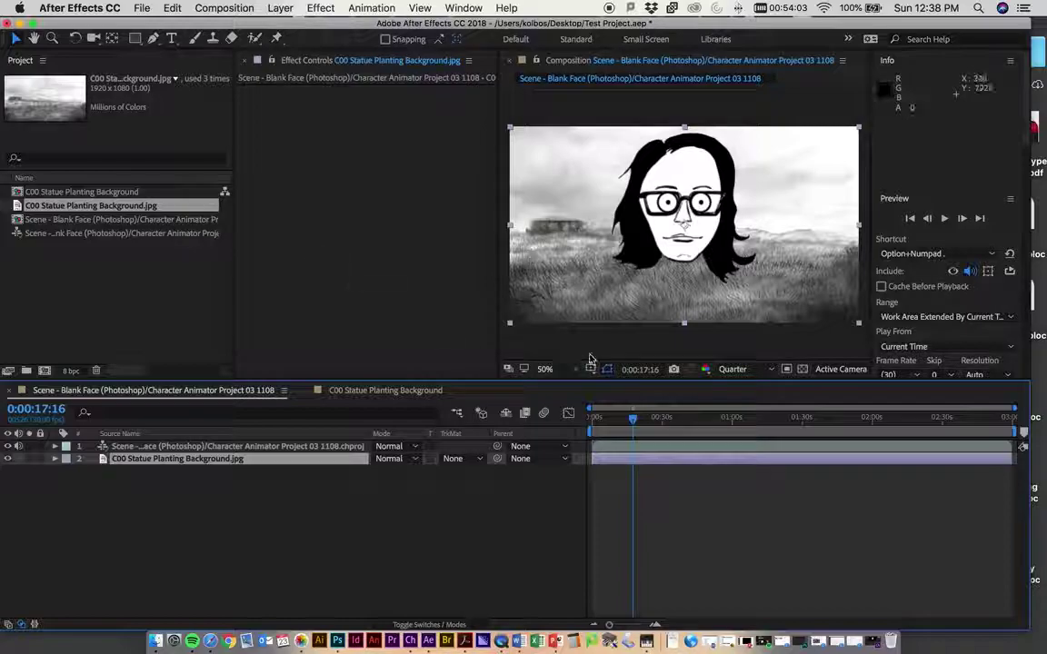
left_click_drag(633, 418, 614, 420)
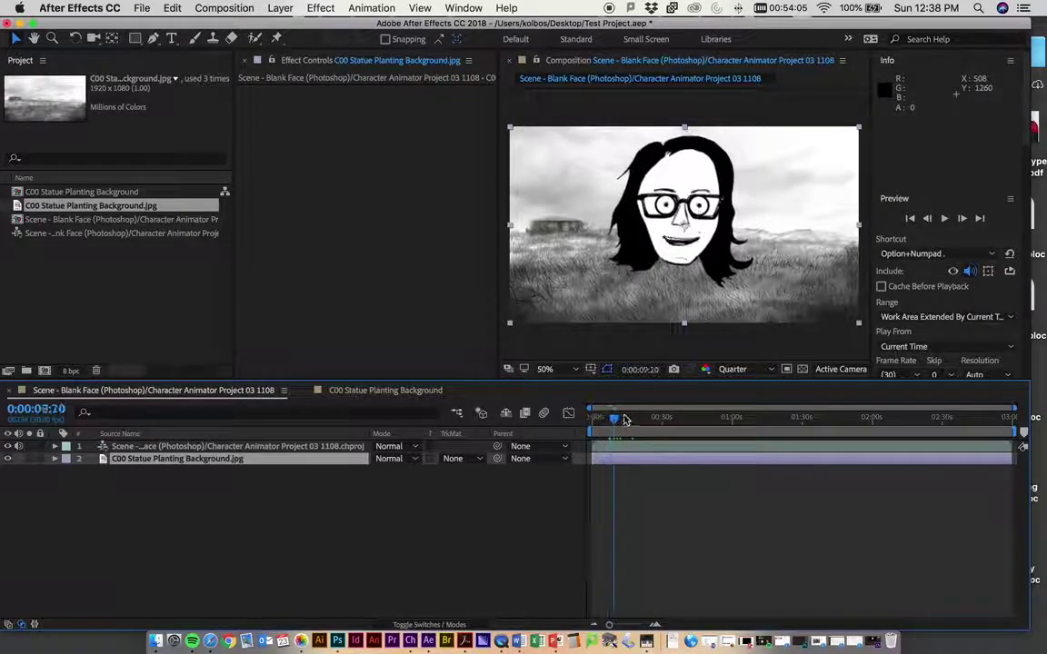
mouse_move(625, 419)
left_mouse_down()
mouse_move(734, 418)
mouse_move(623, 424)
left_mouse_up()
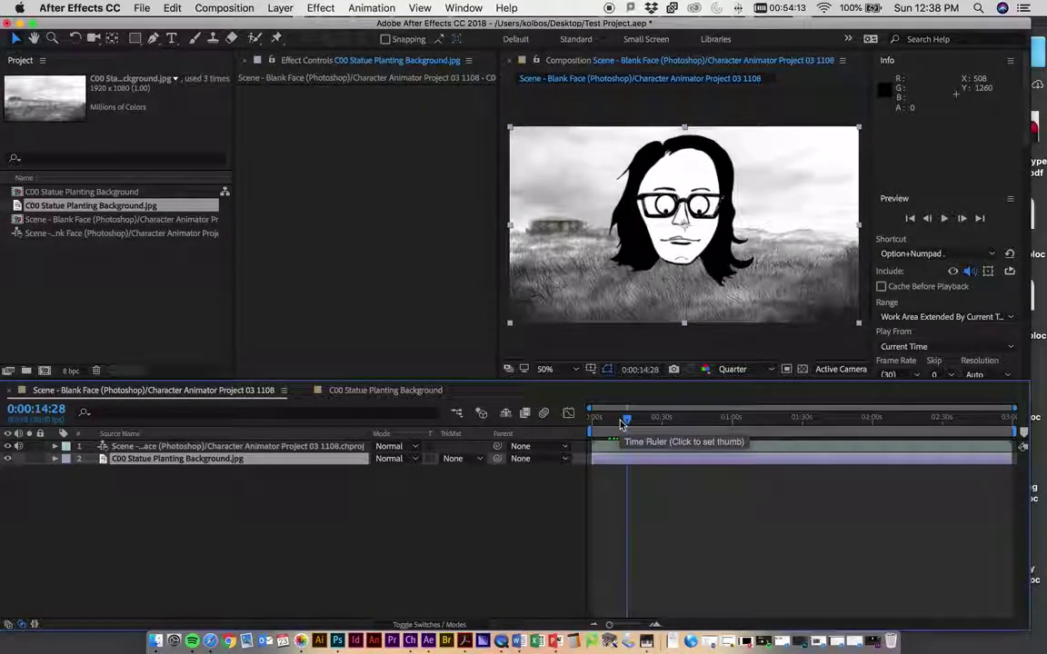
key("space")
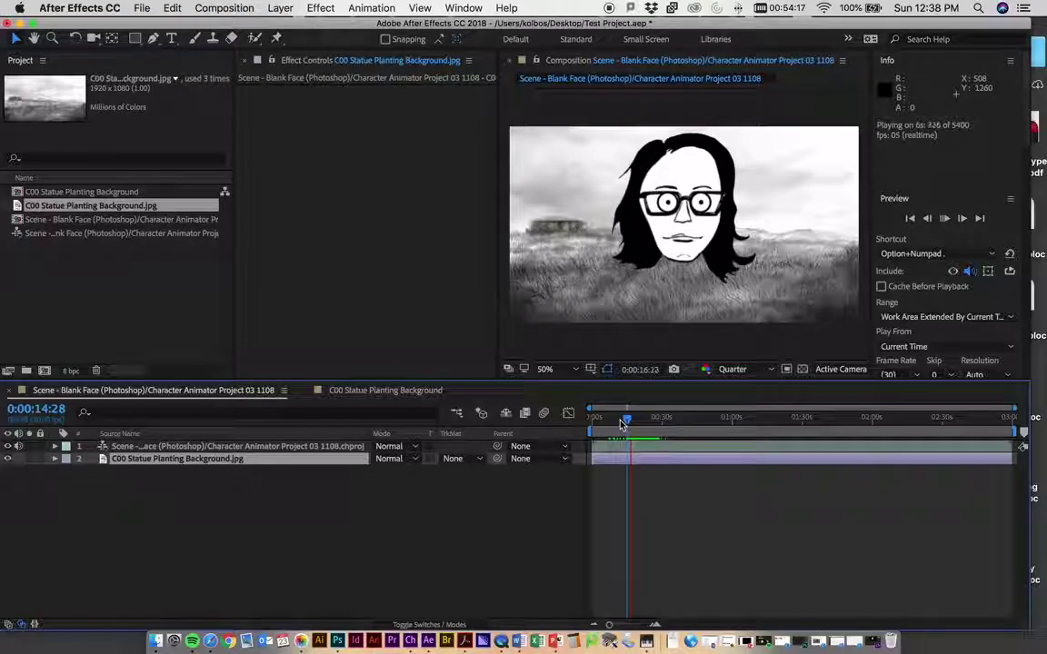
key("space")
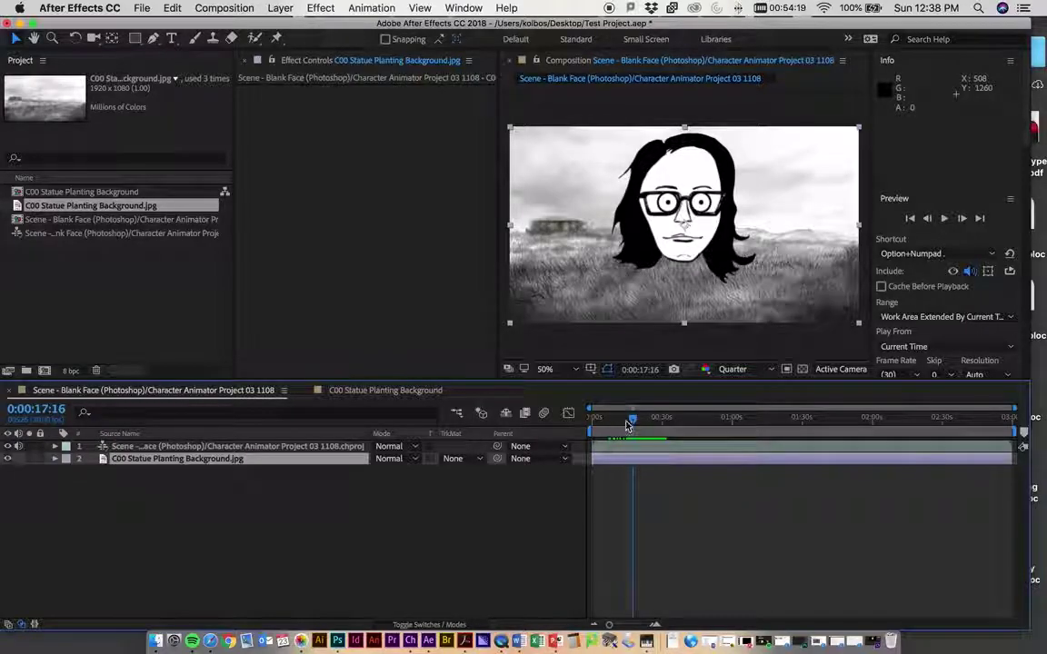
left_click_drag(622, 425, 595, 424)
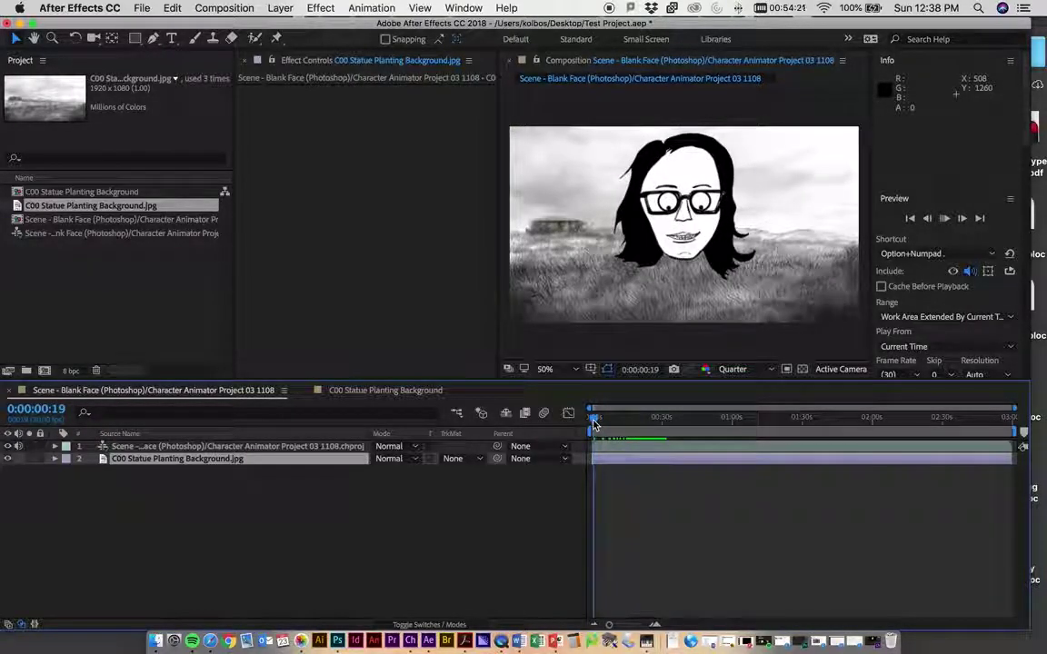
key("space")
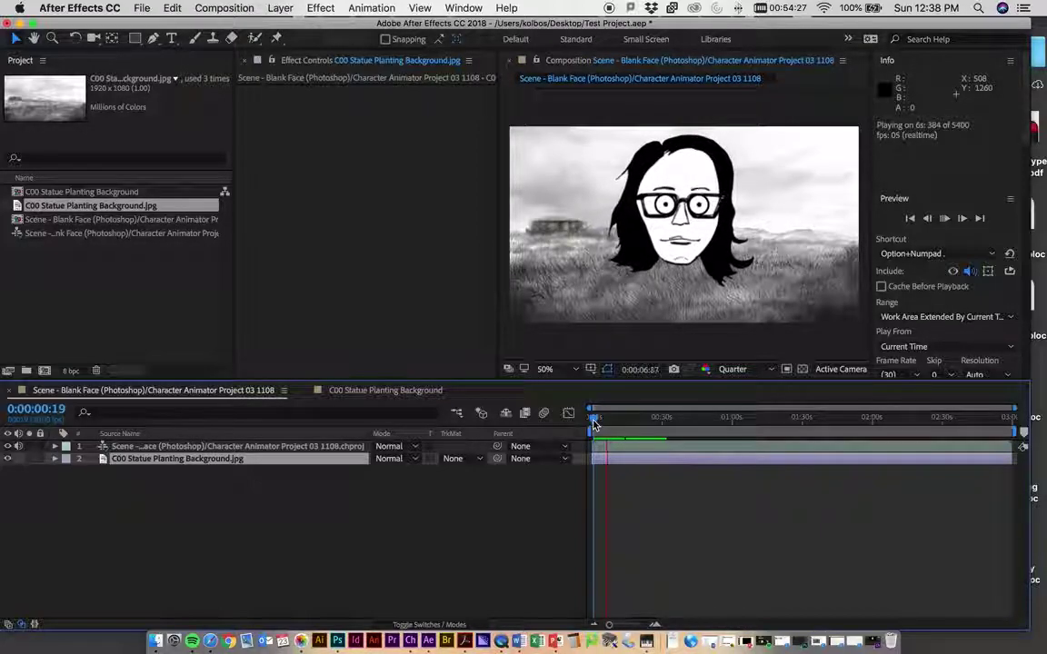
key("space")
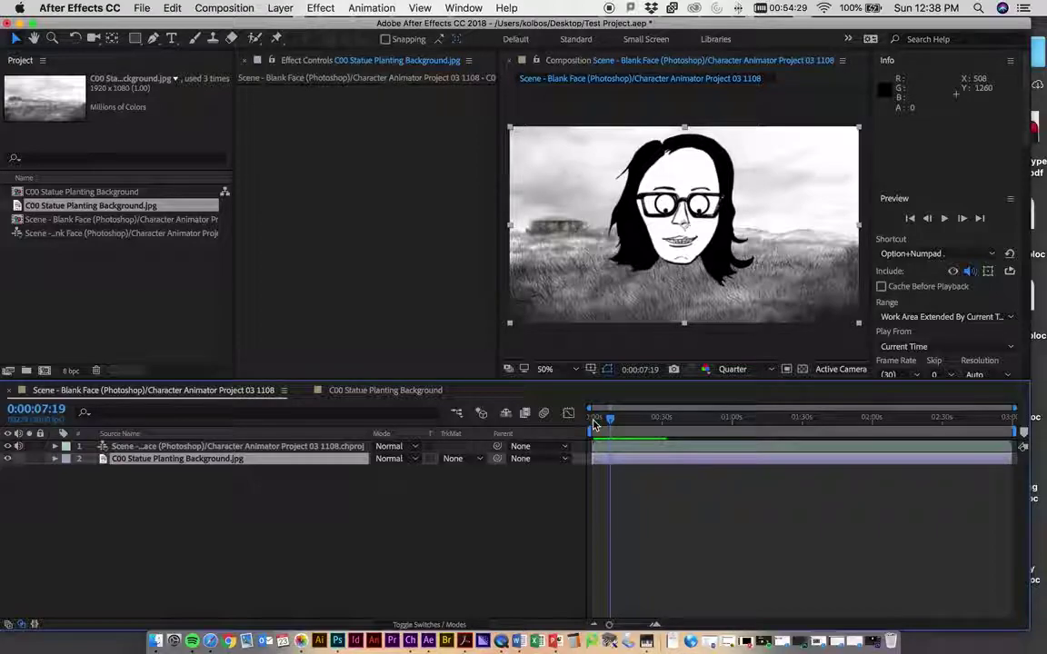